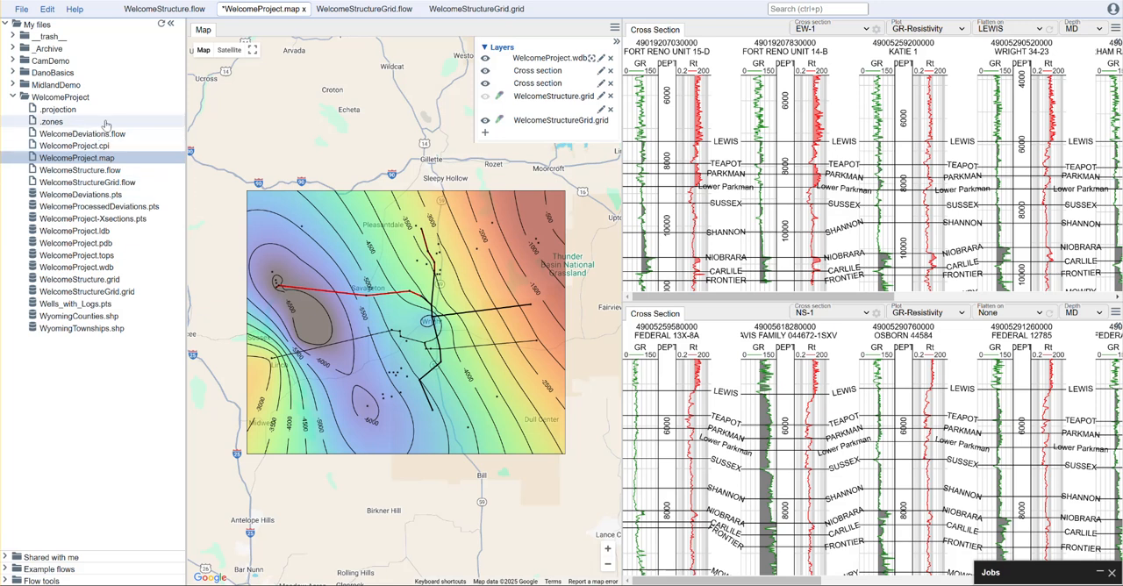
# - Close the open flow documents and open WelcomeProject.cpi from the WelcomeProject folder
pyautogui.middleClick(439, 9)
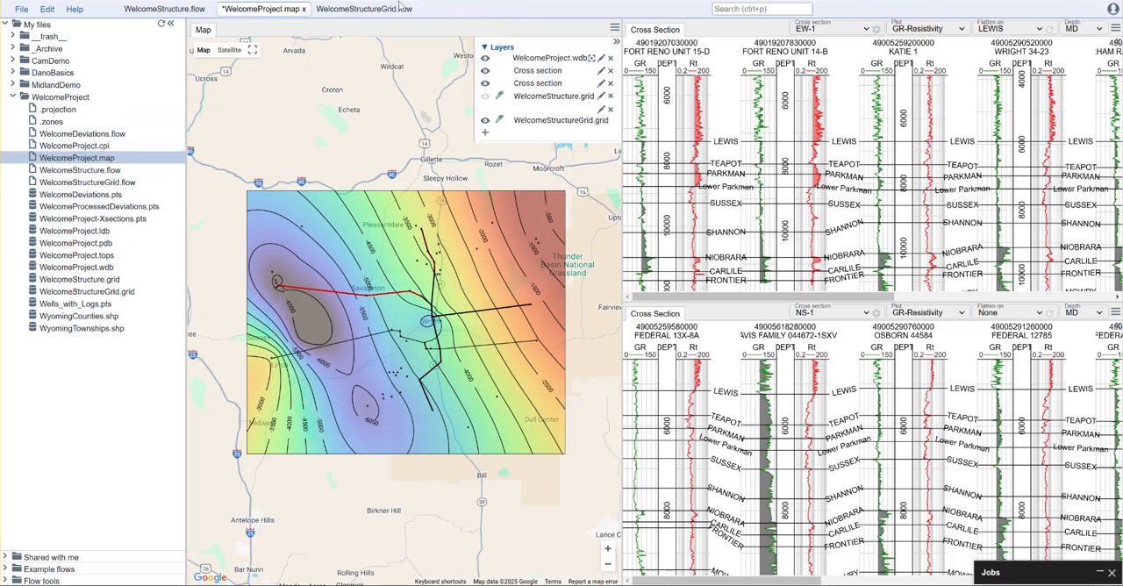
pyautogui.middleClick(360, 11)
pyautogui.middleClick(191, 10)
pyautogui.click(85, 148)
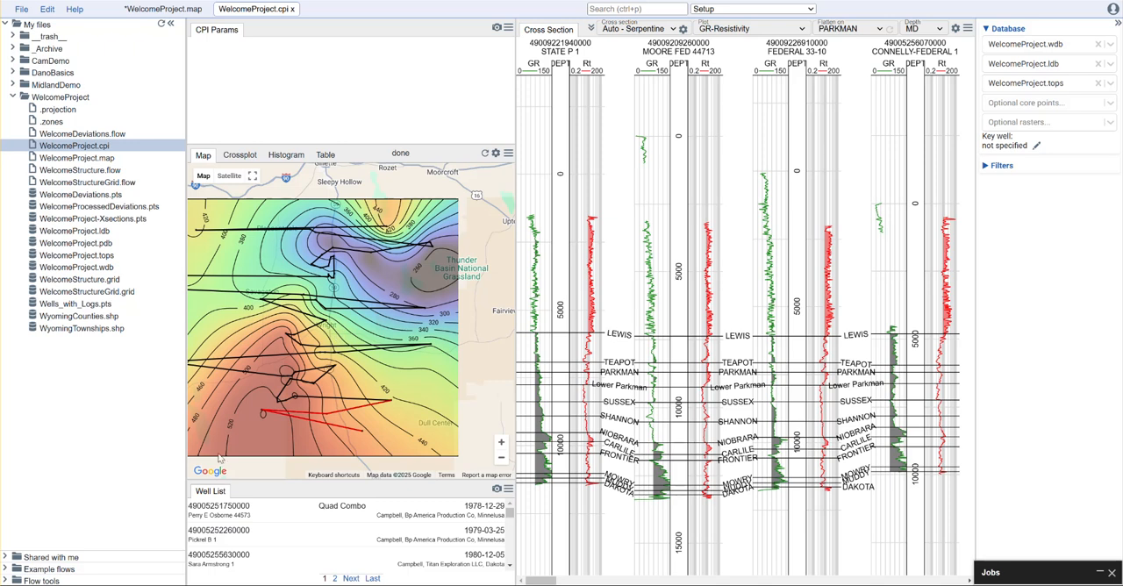
pyautogui.scroll(1, 474, 270)
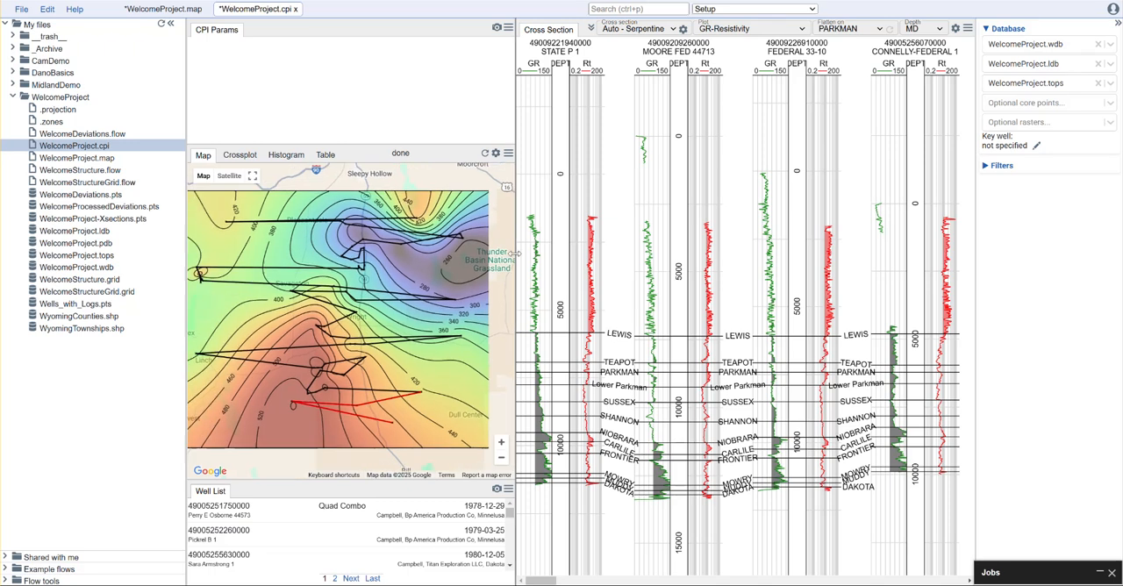
pyautogui.scroll(1, 435, 269)
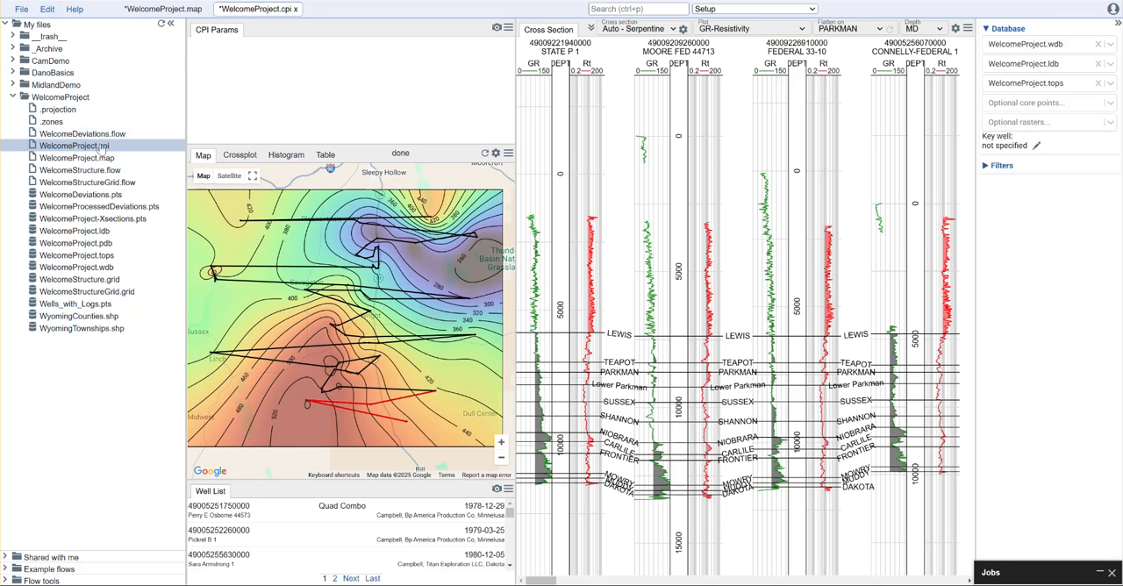
# - Switch the project's zones to custom zones, initialize them from the tops, and apply the zone list
pyautogui.click(47, 10)
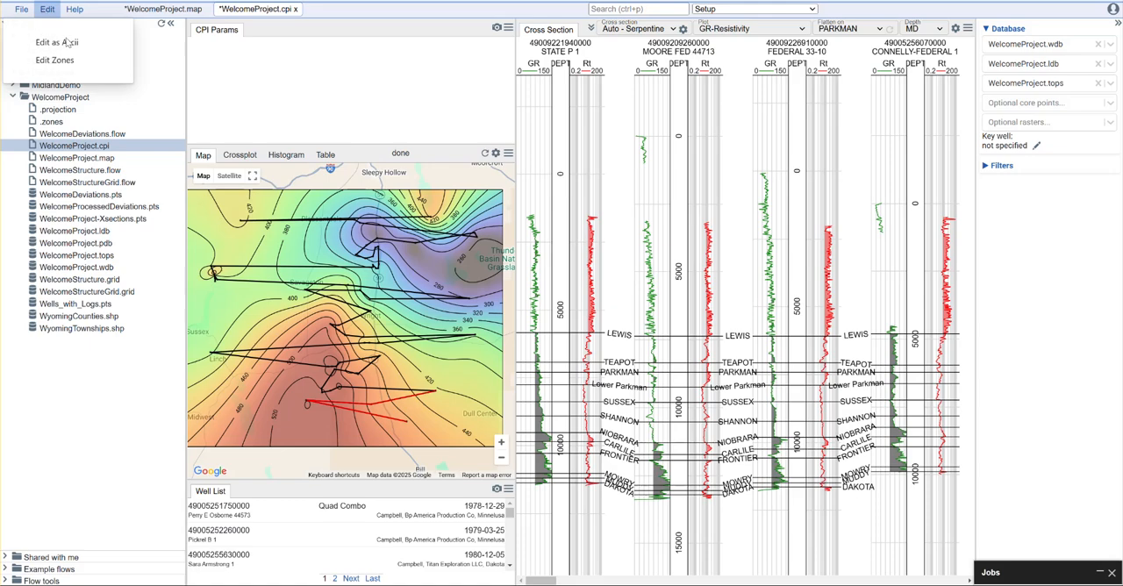
pyautogui.click(61, 60)
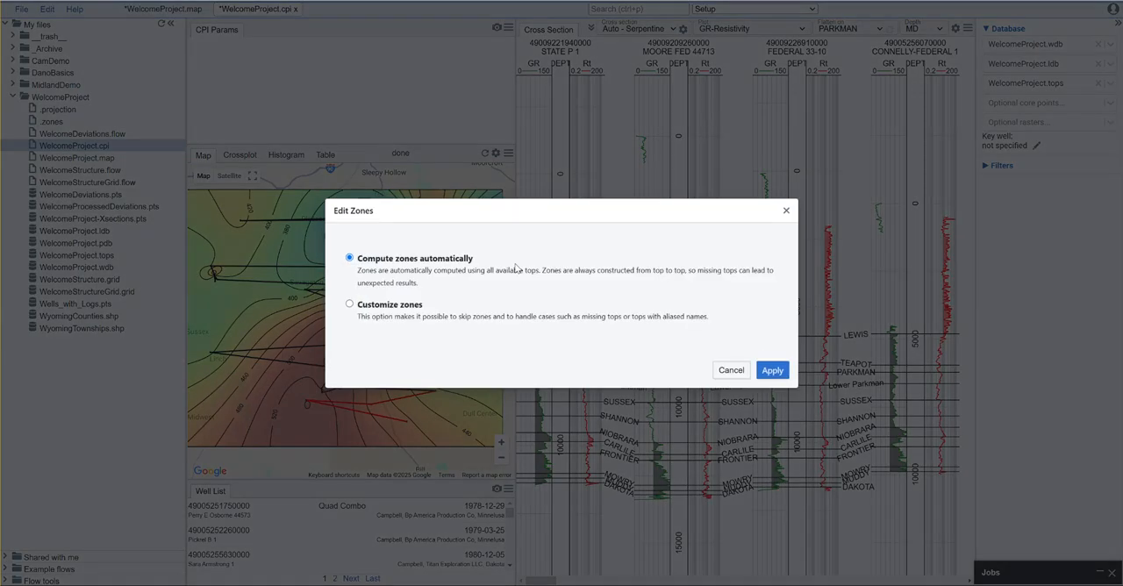
pyautogui.click(403, 307)
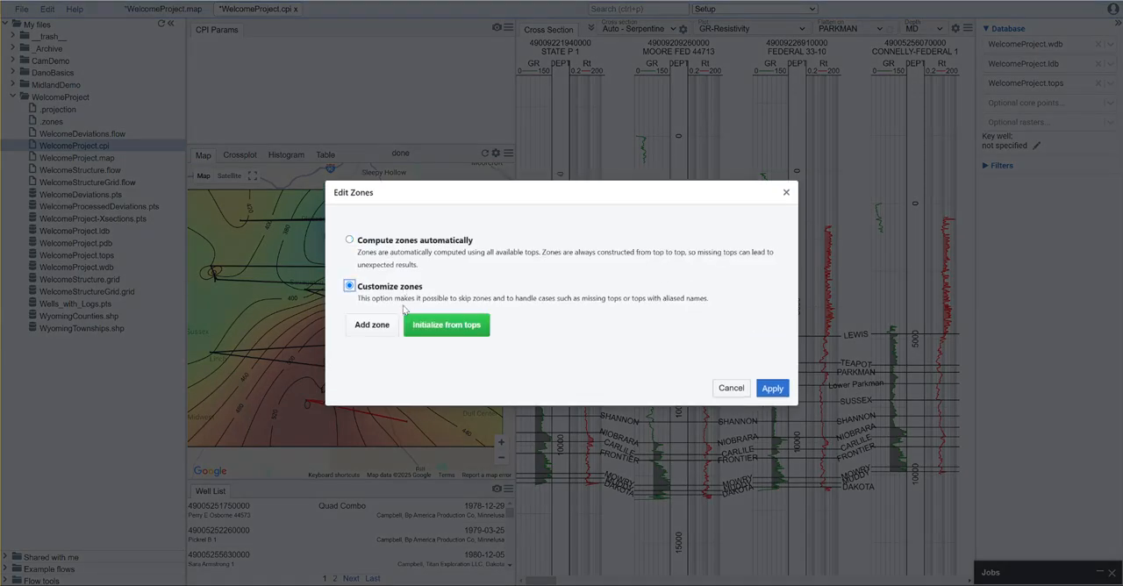
pyautogui.click(468, 333)
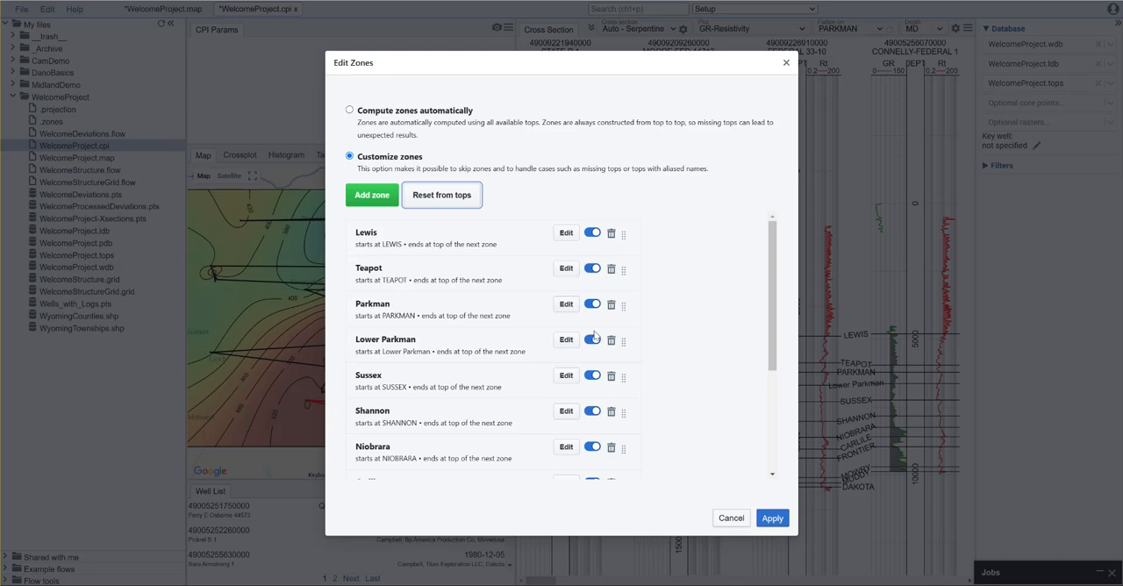
pyautogui.scroll(-3, 467, 304)
pyautogui.scroll(-2, 475, 319)
pyautogui.scroll(5, 478, 320)
pyautogui.click(772, 519)
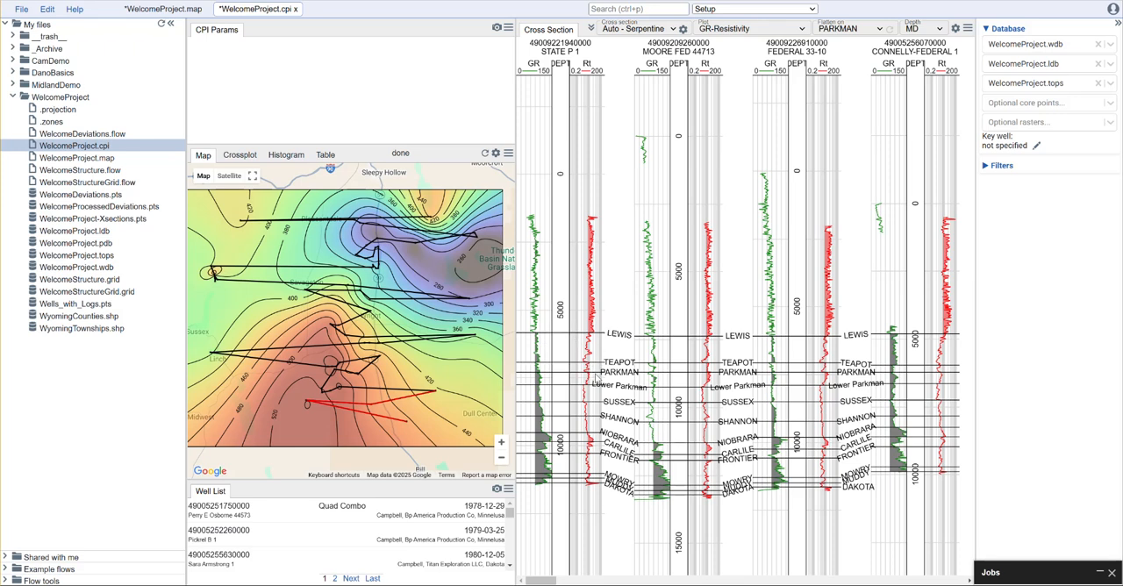
# - Set the first well in the well list as the key well, using its copied well identifier
pyautogui.scroll(5, 596, 377)
pyautogui.moveTo(622, 309); pyautogui.dragTo(624, 233)
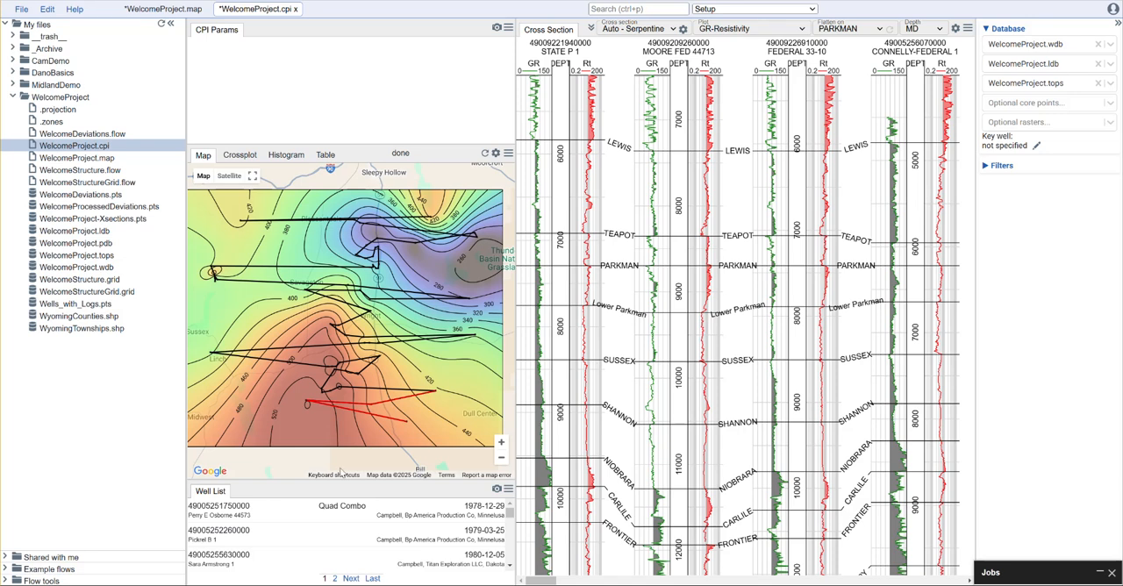
pyautogui.click(261, 514)
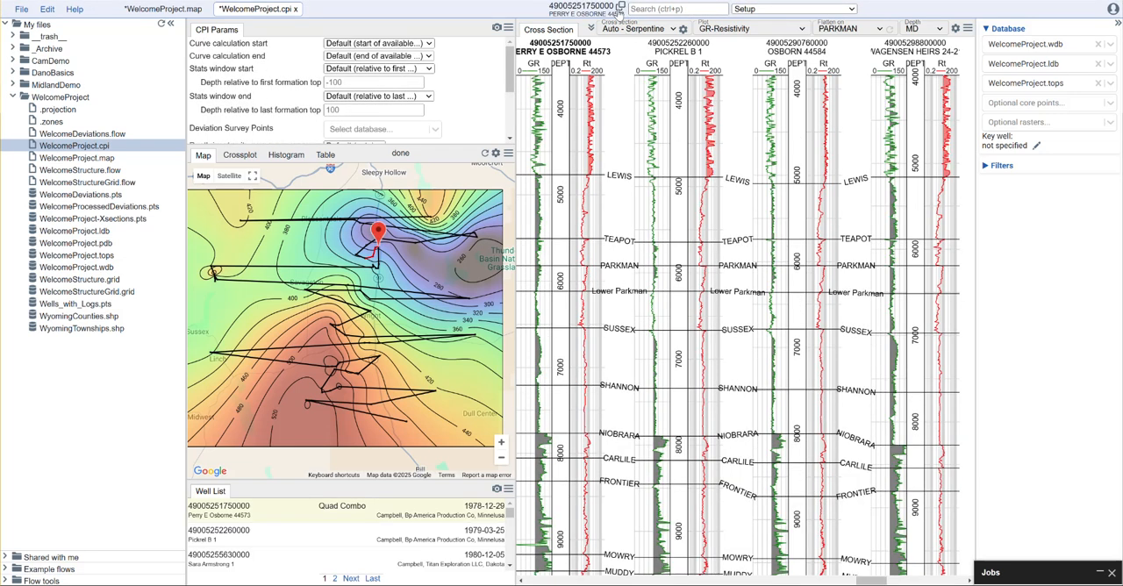
pyautogui.click(619, 9)
pyautogui.click(1036, 146)
pyautogui.hotkey('ctrl', 'v')
pyautogui.press('Return')
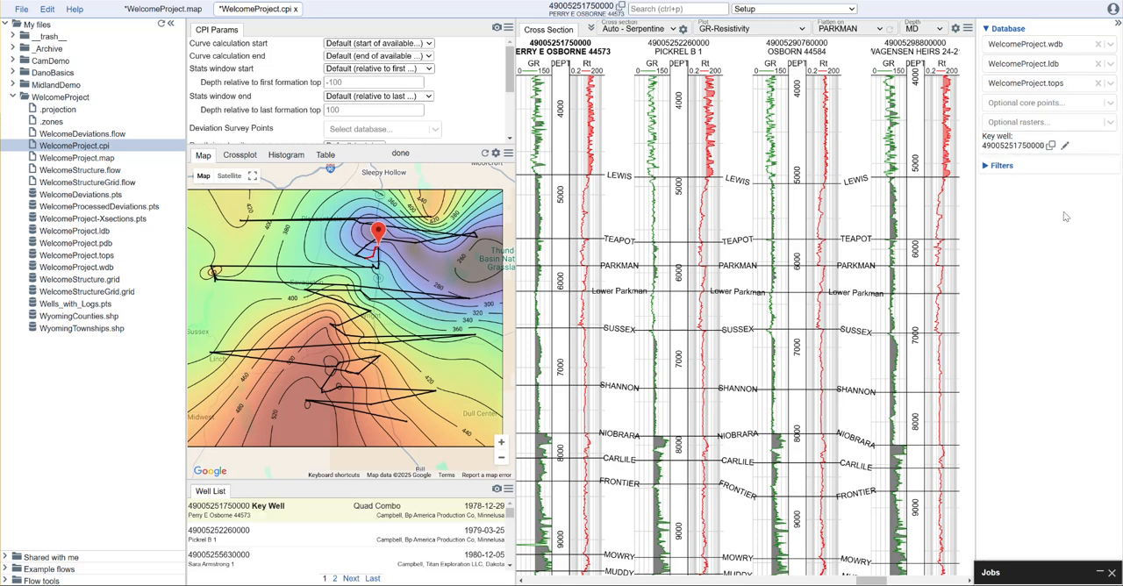
# - Set the Deviation Survey Points to the ProcessedWelcomeDeviations points file and refresh the map
pyautogui.moveTo(473, 145); pyautogui.dragTo(465, 246)
pyautogui.click(399, 132)
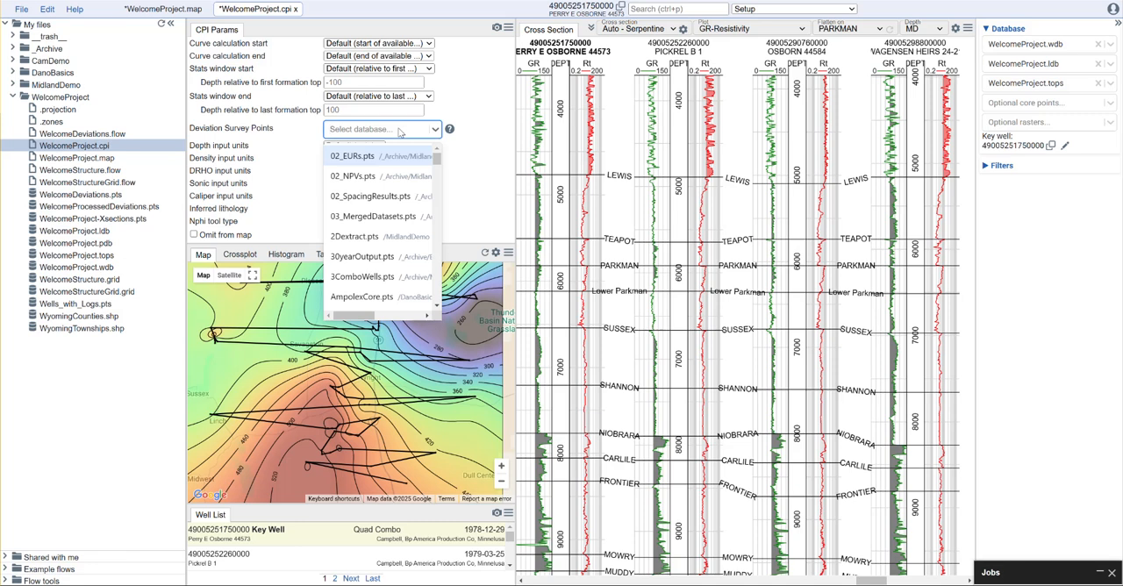
pyautogui.write('we')
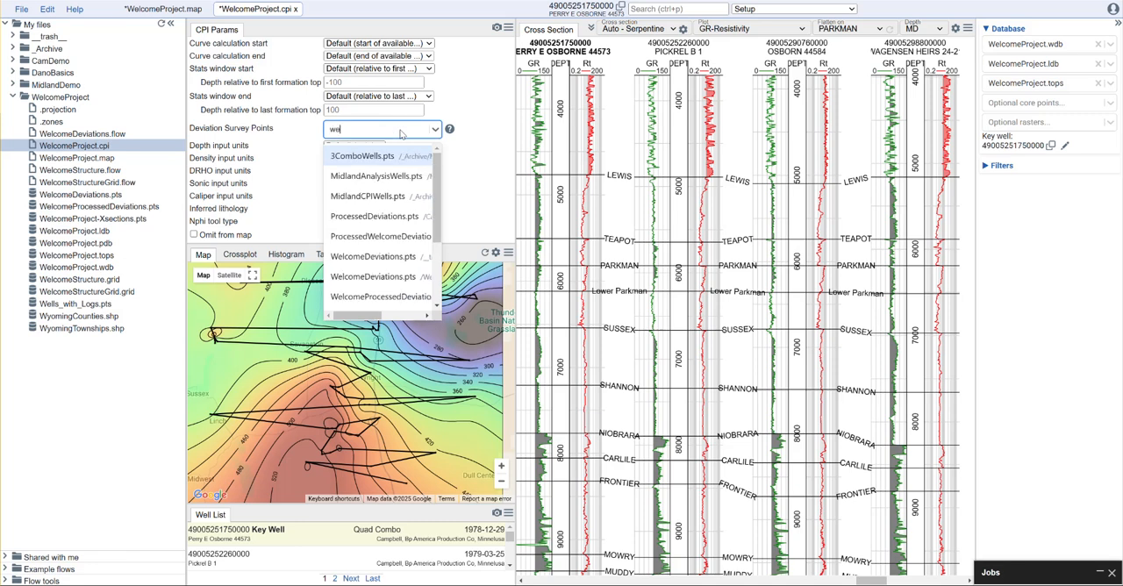
pyautogui.write('lcome')
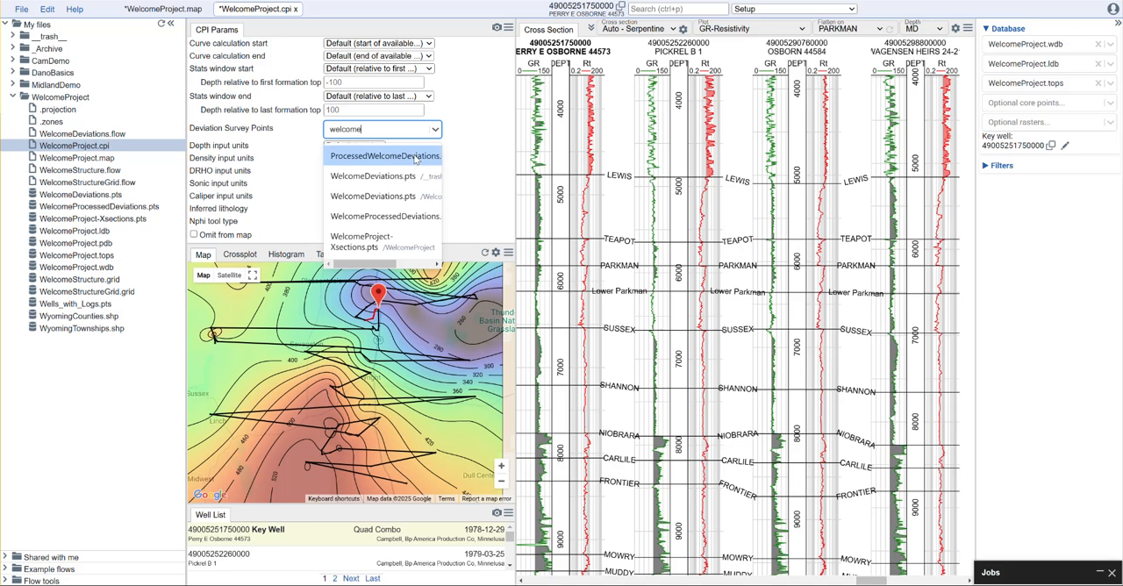
pyautogui.click(416, 158)
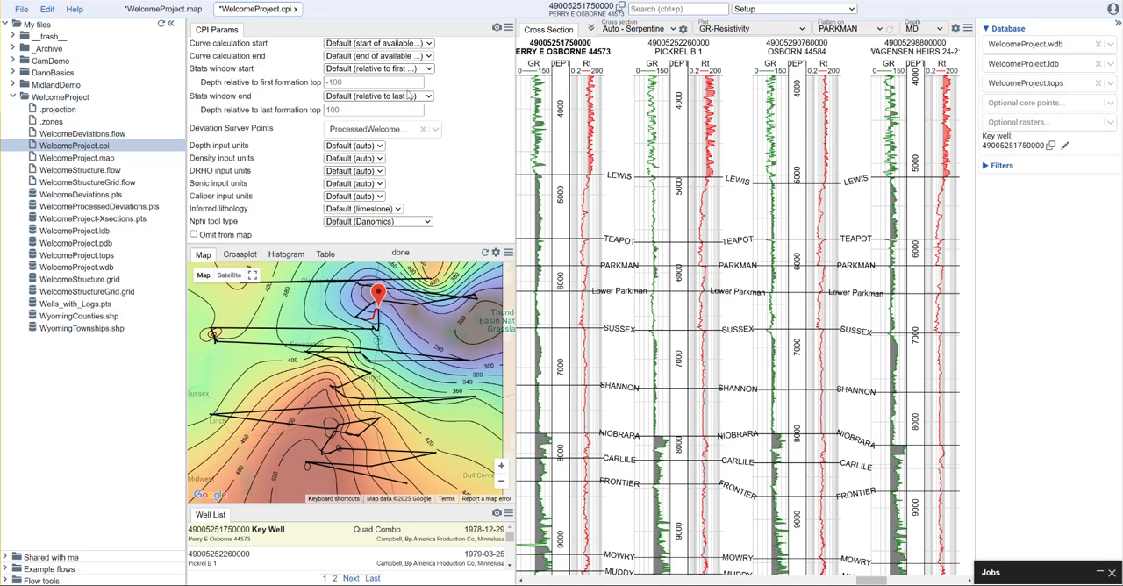
pyautogui.click(485, 253)
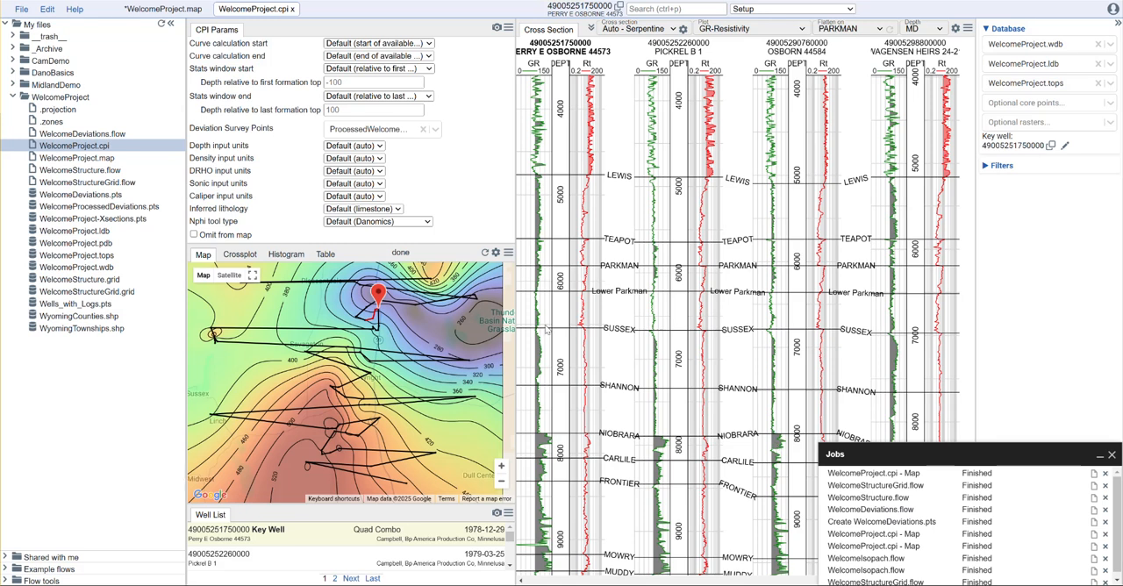
# - Review the custom zone definitions in the Edit Zones dialog and in the project's .zones file
pyautogui.click(48, 10)
pyautogui.click(56, 64)
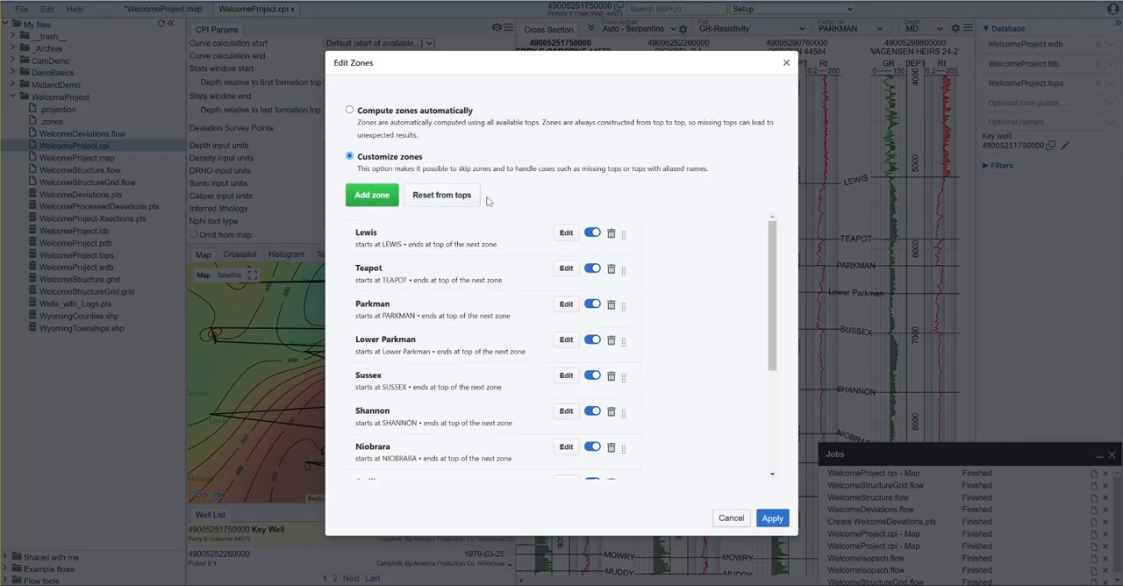
pyautogui.click(731, 519)
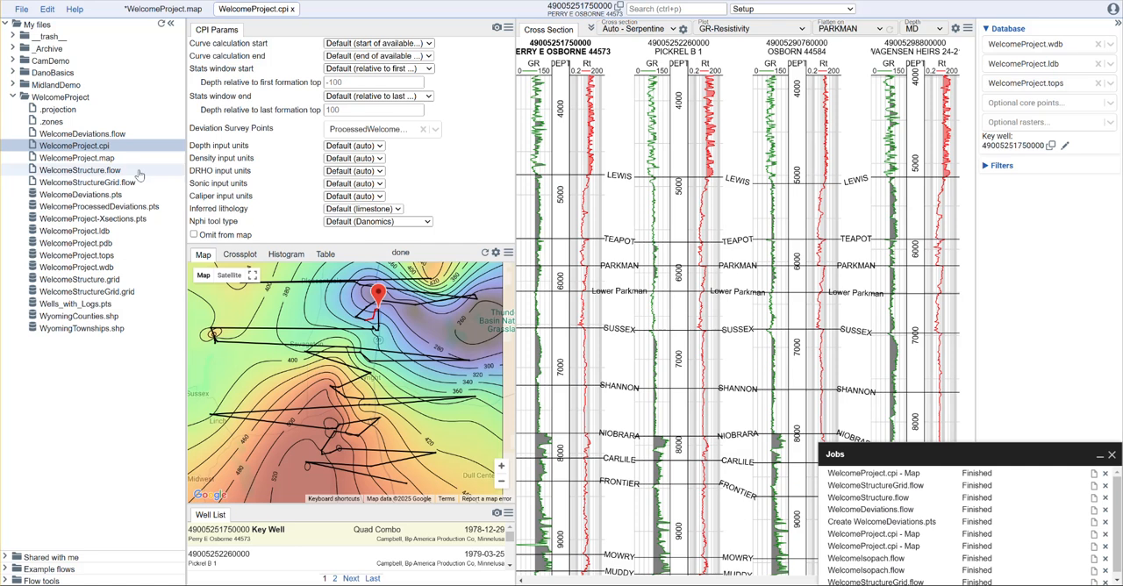
pyautogui.click(51, 121)
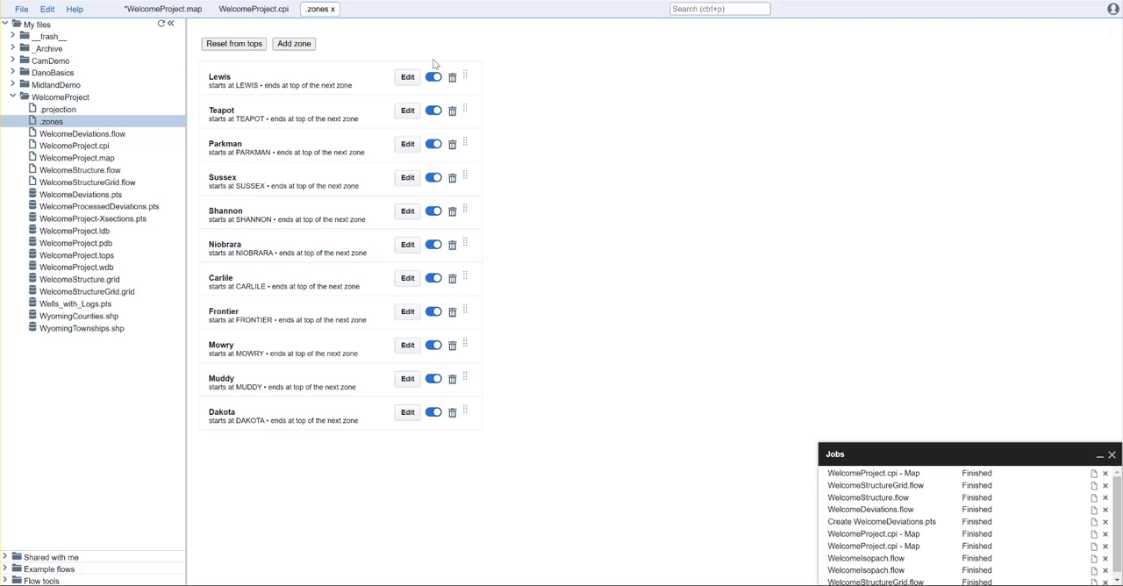
pyautogui.click(334, 8)
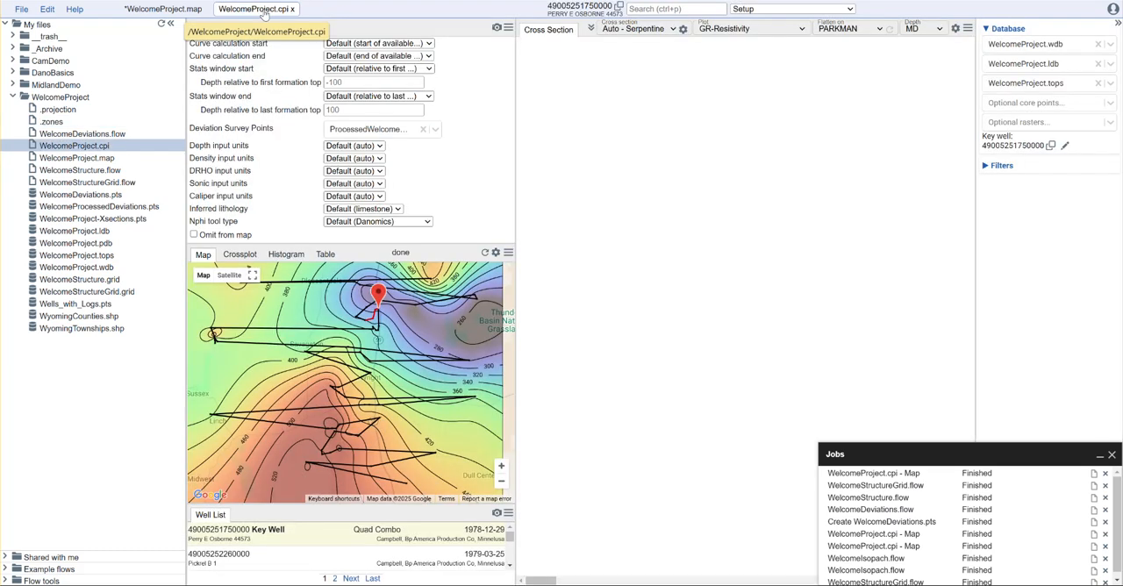
# - Close WelcomeProject.cpi and copy the example flow 01c_isopach_maps.flow as WelcomeIsopachs.flow
pyautogui.click(292, 8)
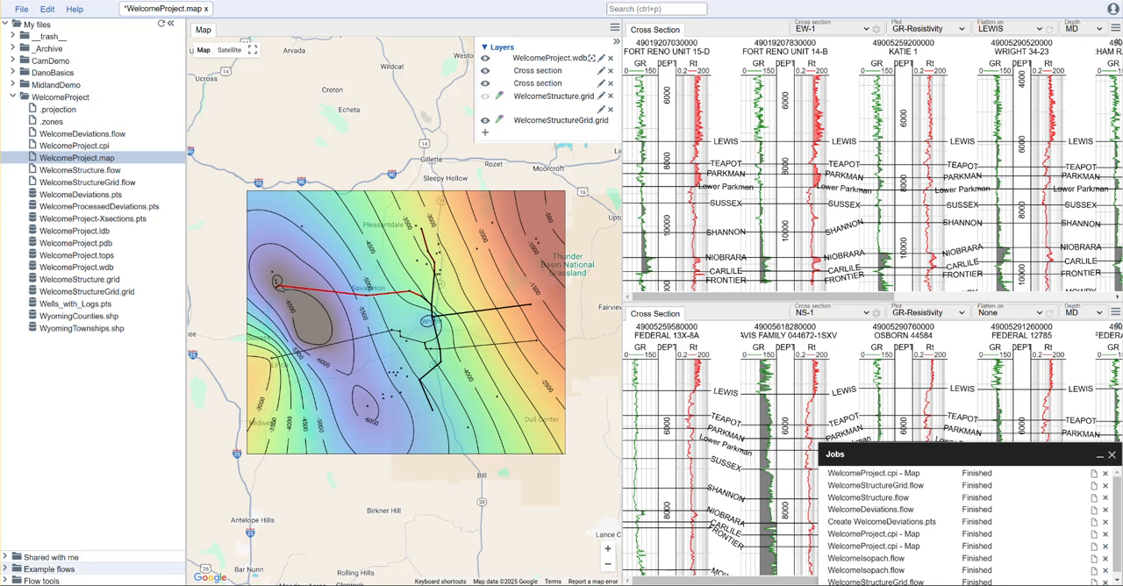
pyautogui.click(6, 569)
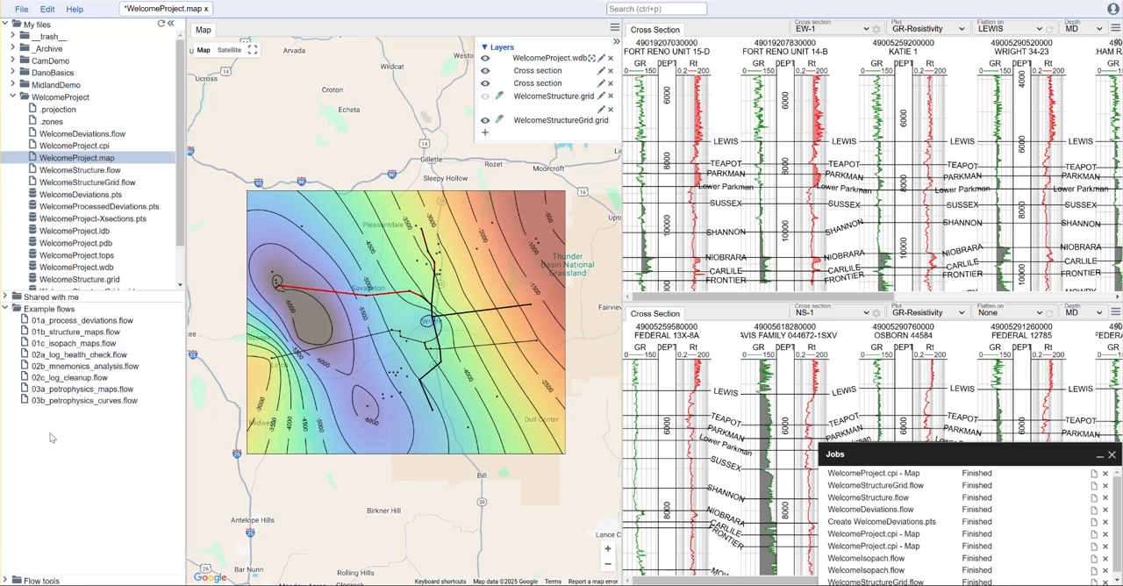
pyautogui.rightClick(77, 345)
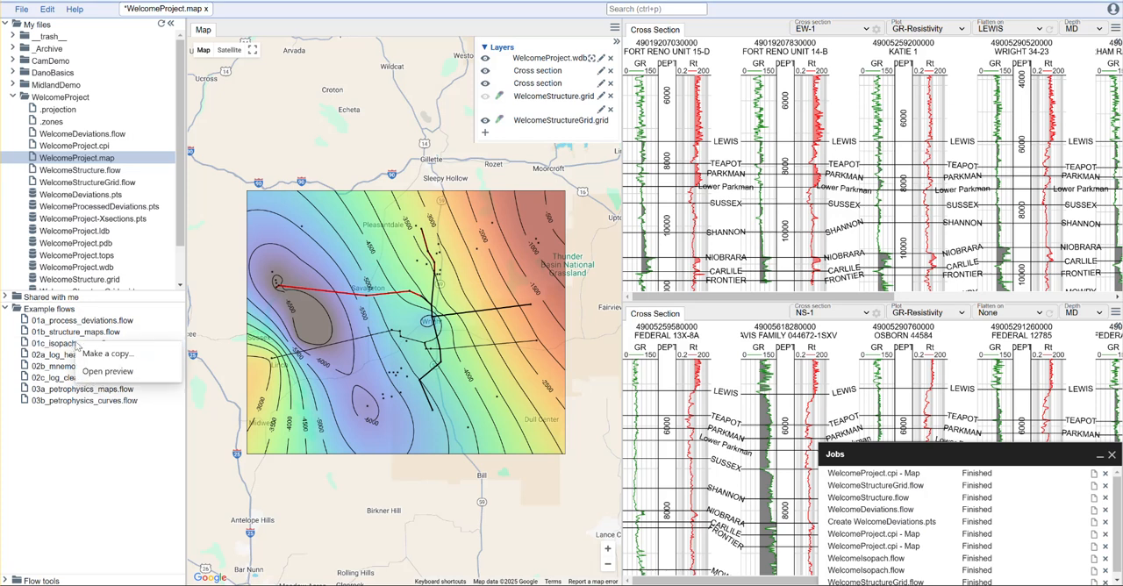
pyautogui.click(97, 352)
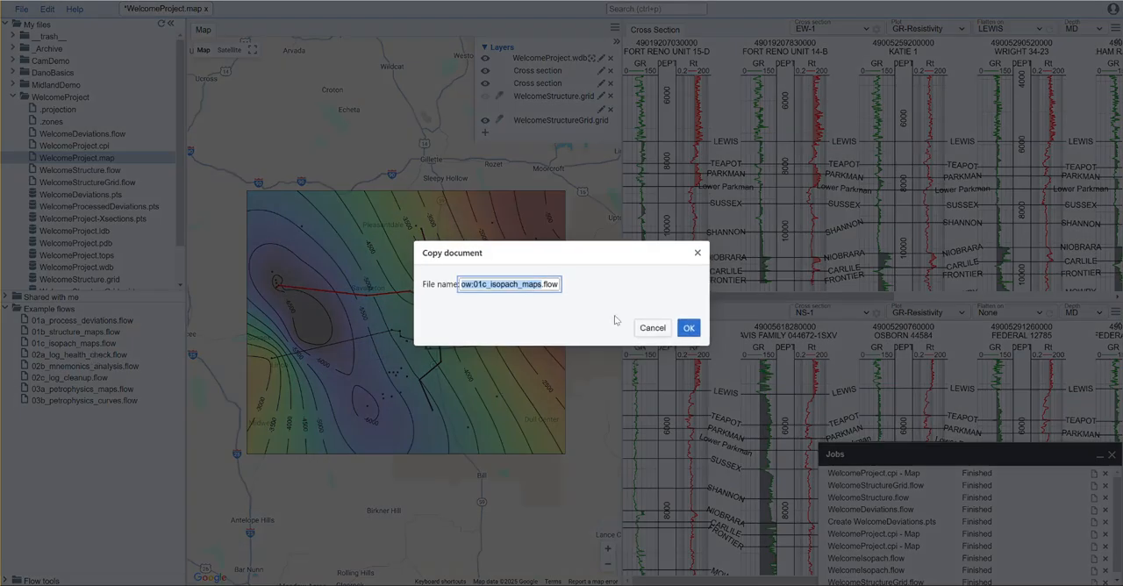
pyautogui.write('WelcomeIso')
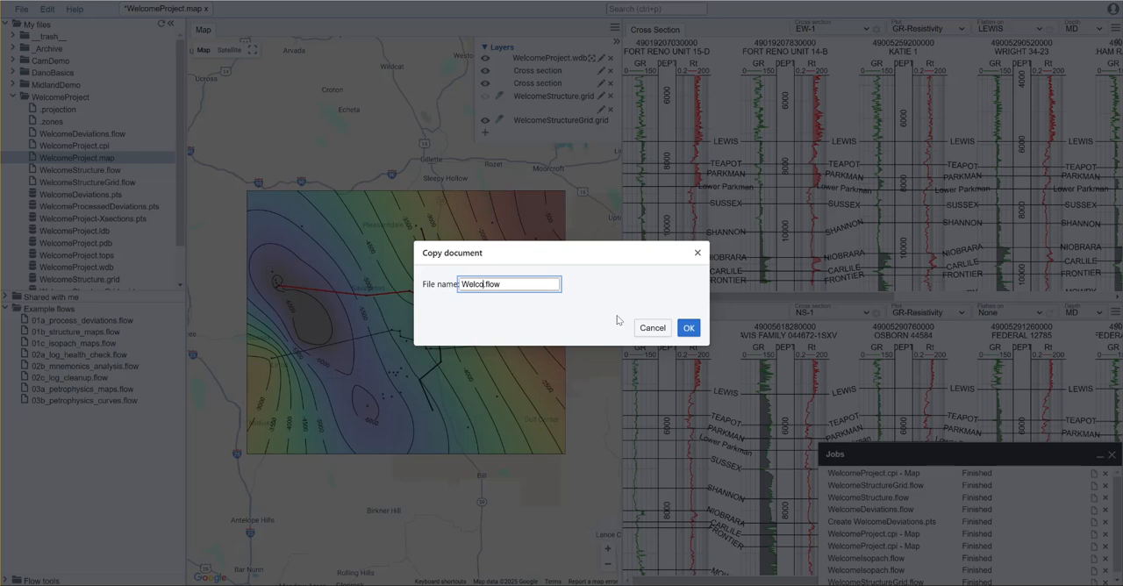
pyautogui.write('pachs')
pyautogui.click(689, 329)
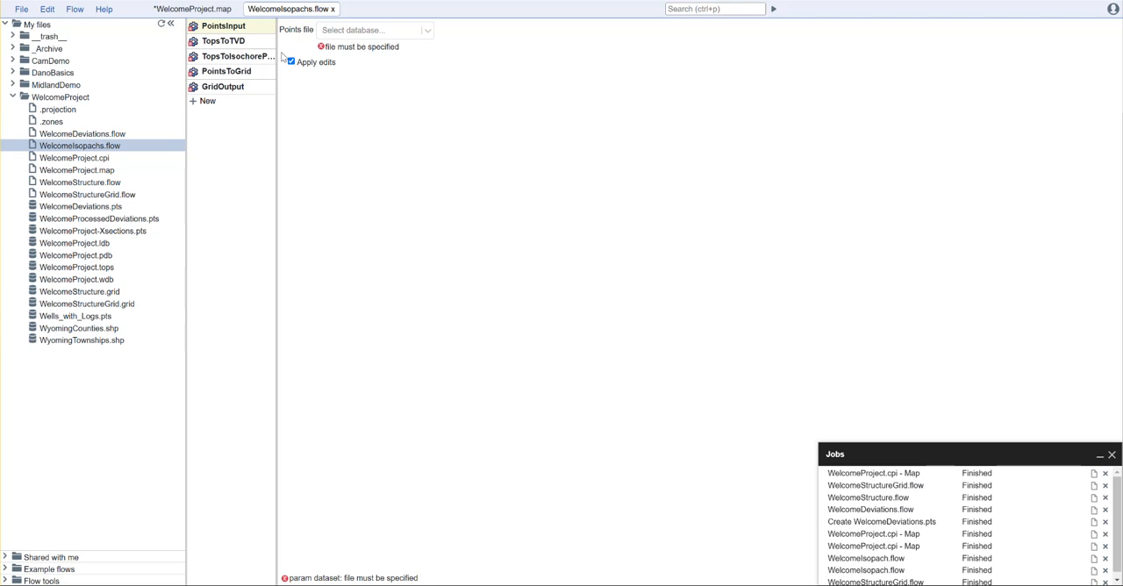
# - Set the PointsInput points file to WelcomeProject.tops in the isopach flow
pyautogui.hotkey('ctrl', '+')
pyautogui.hotkey('ctrl', '+')
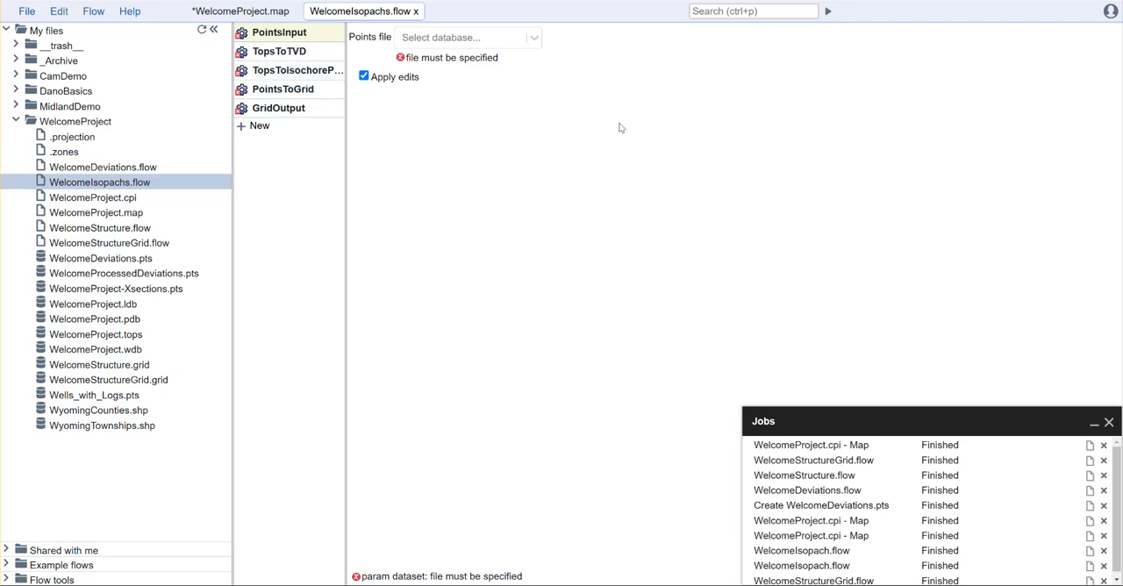
pyautogui.click(509, 38)
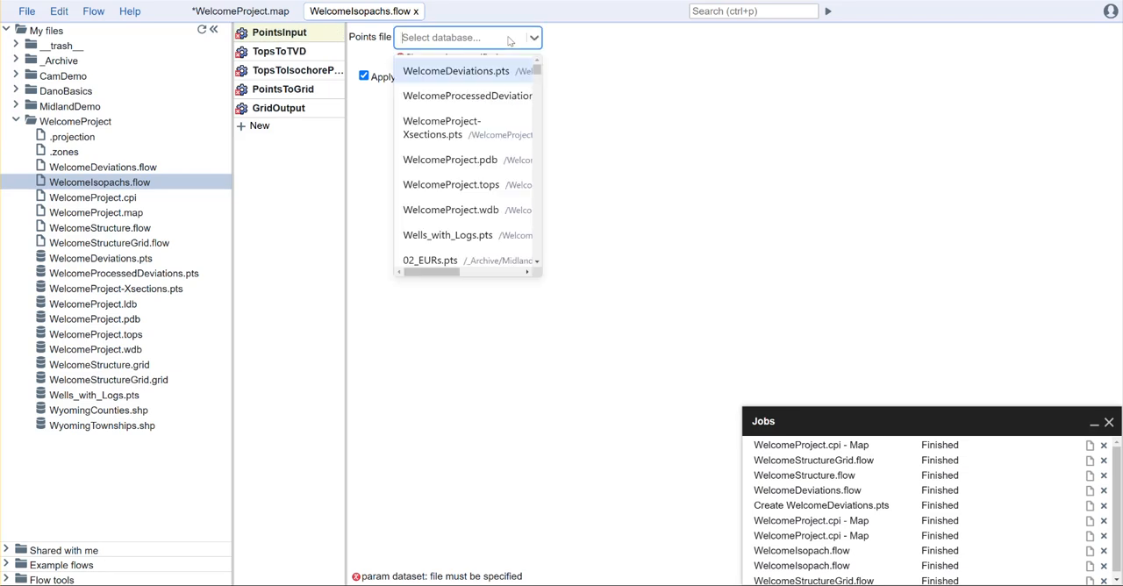
pyautogui.click(471, 189)
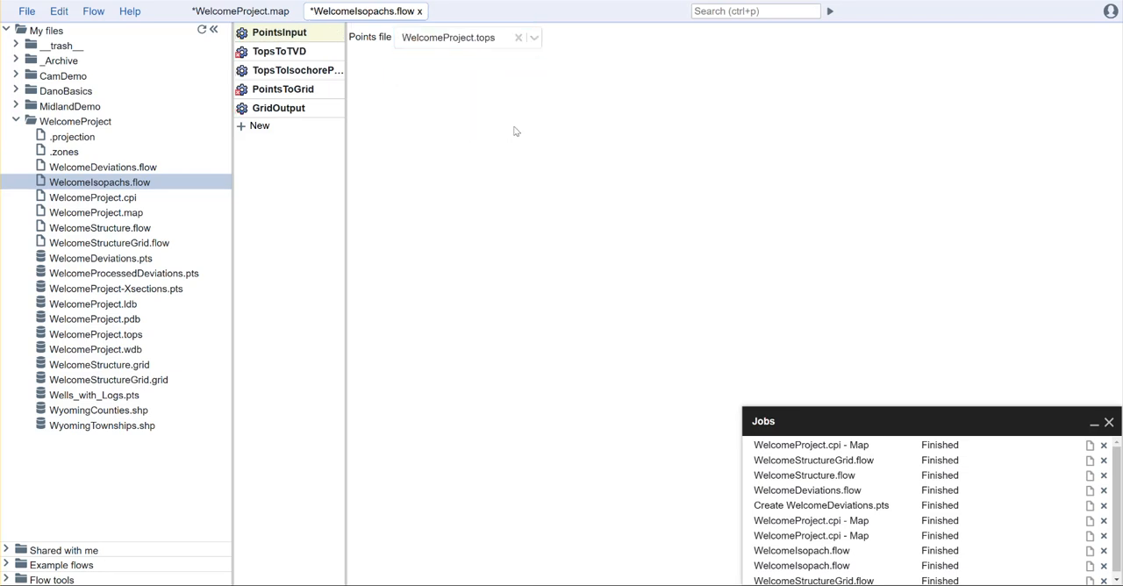
# - Set the TopsToTVD well headers to WelcomeProject.wdb and its deviation points to the WelcomeProcessedDeviations points file
pyautogui.click(291, 53)
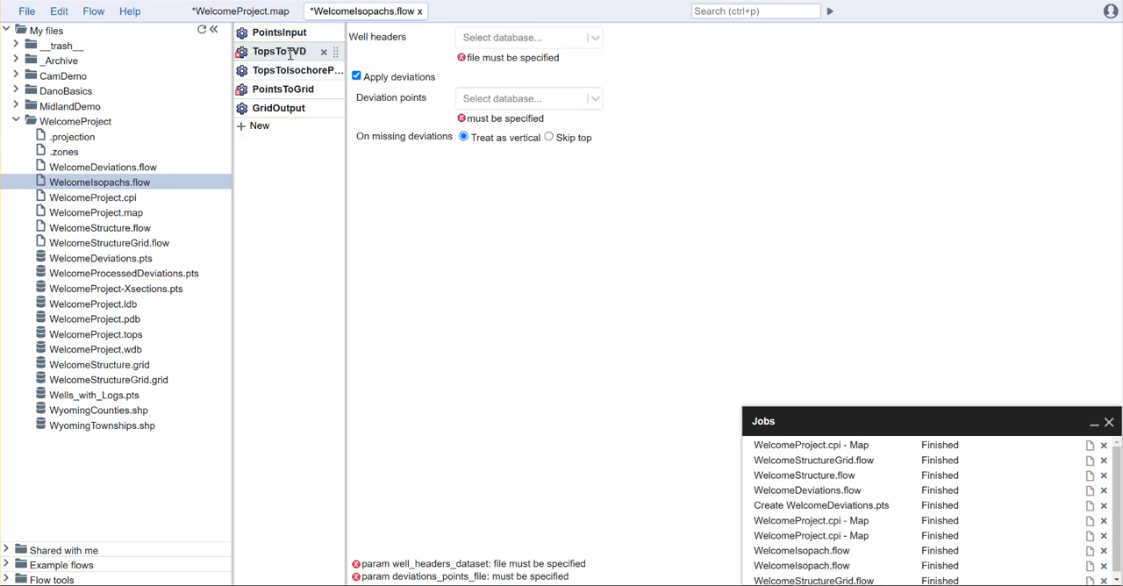
pyautogui.click(512, 44)
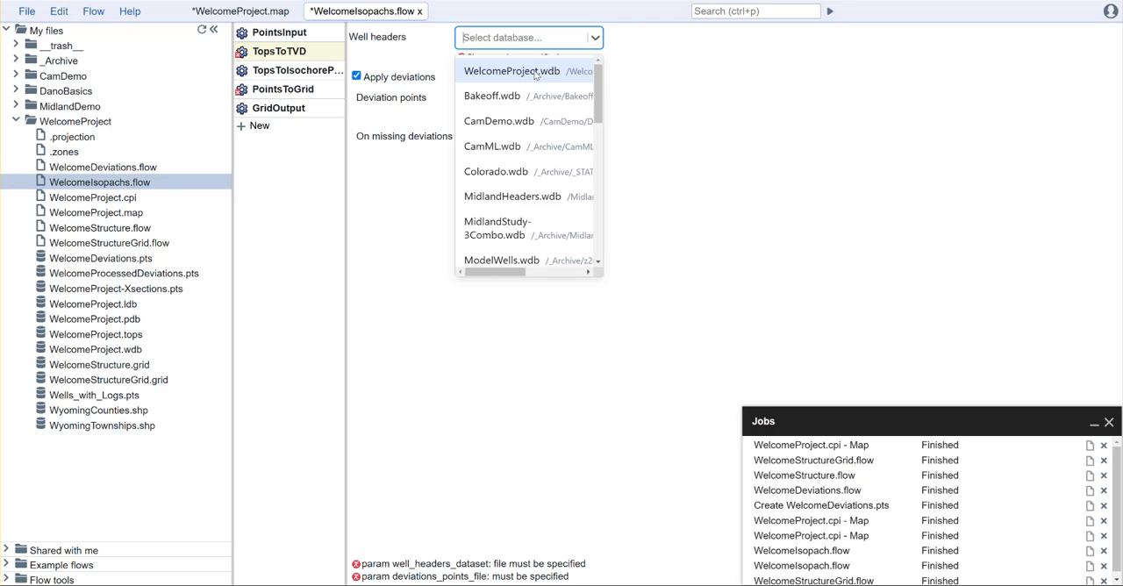
pyautogui.click(511, 71)
pyautogui.click(520, 82)
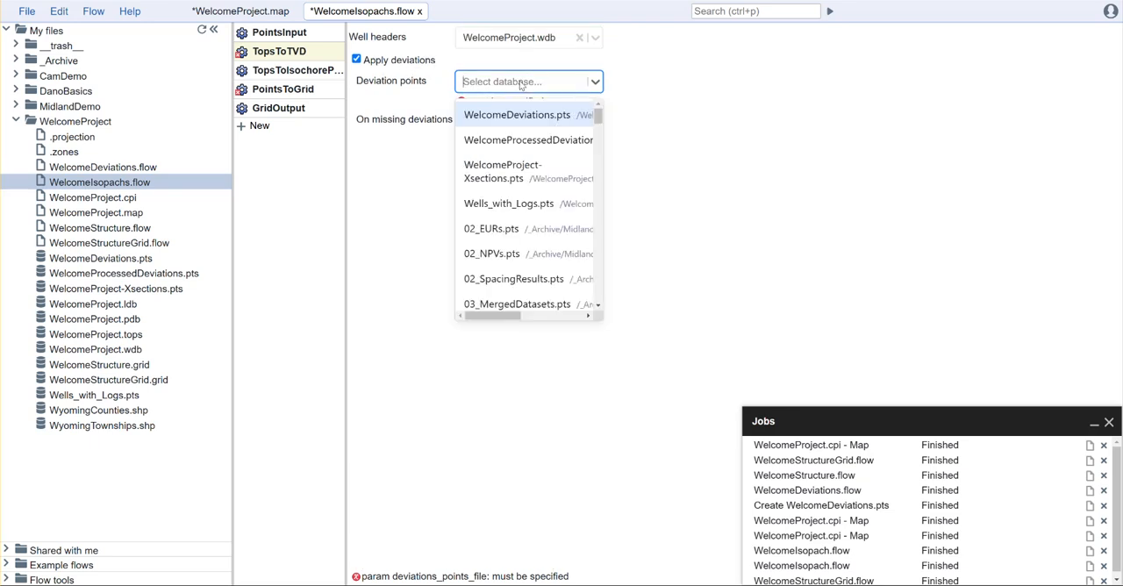
pyautogui.click(534, 142)
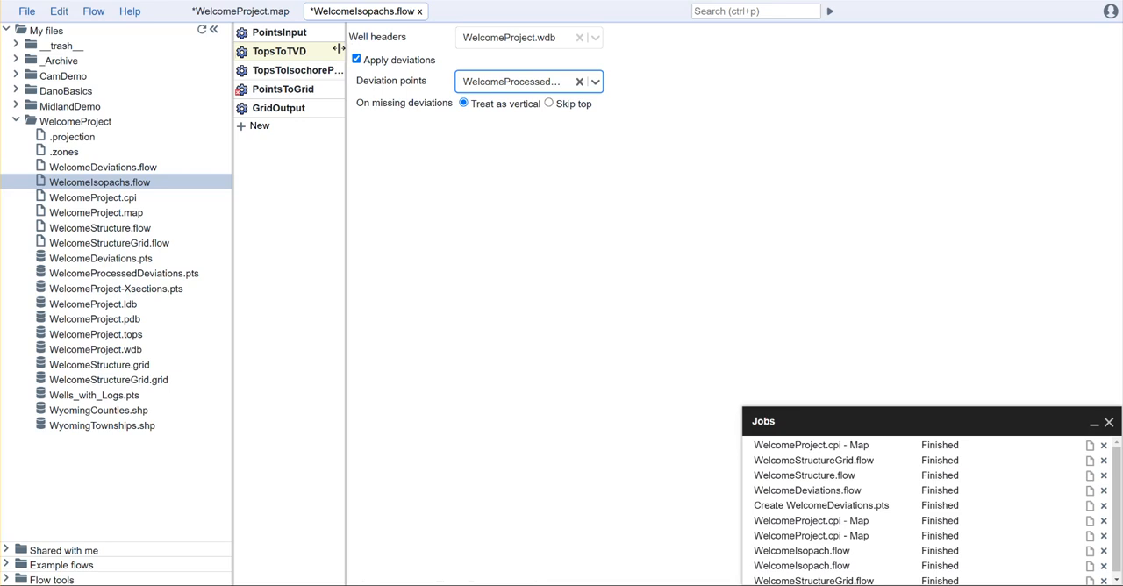
# - Review the TopsToIsochorePoints column settings and the options for values copied from top or bottom and averaged
pyautogui.click(283, 69)
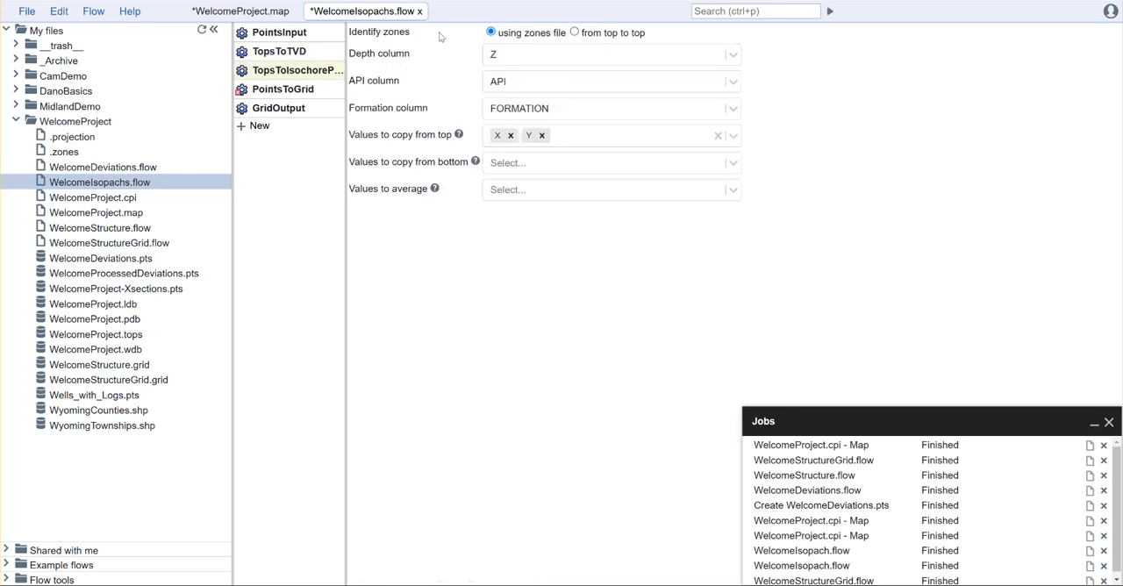
pyautogui.click(531, 58)
pyautogui.click(531, 58)
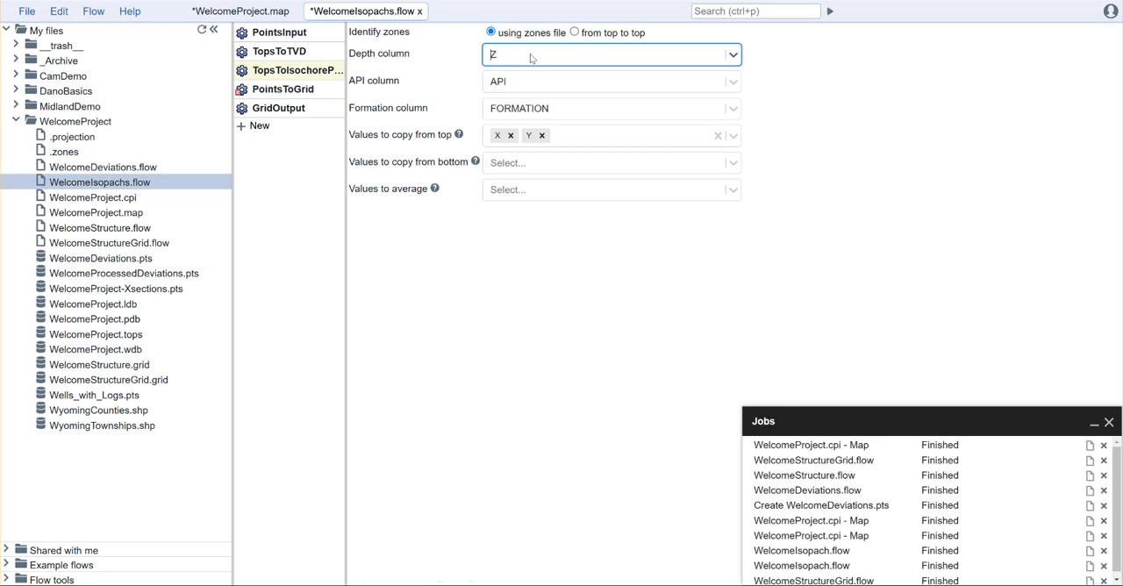
pyautogui.click(734, 109)
pyautogui.click(735, 109)
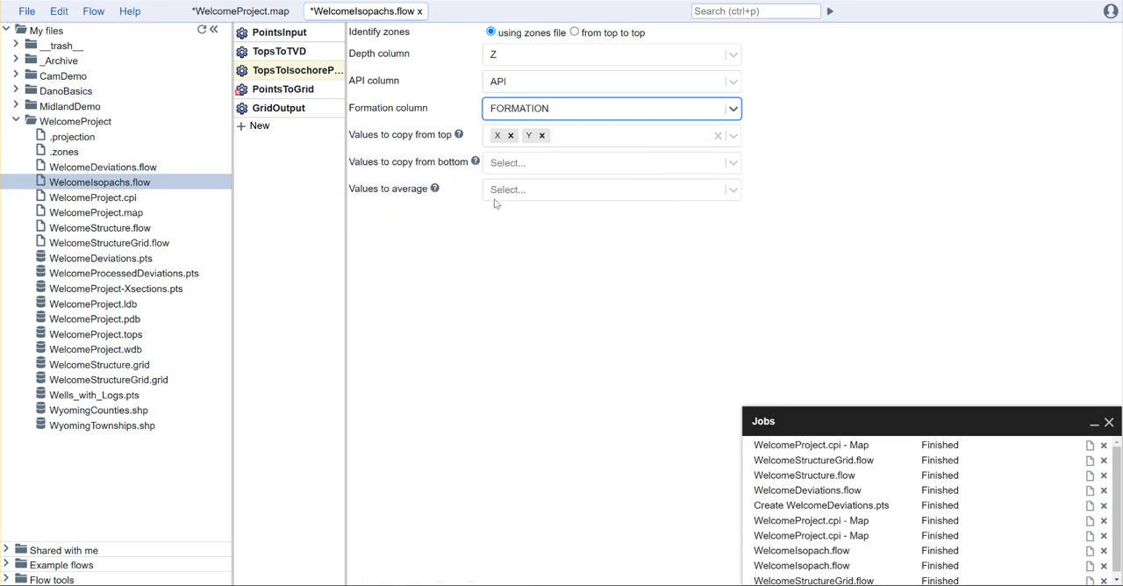
pyautogui.click(544, 165)
pyautogui.click(544, 166)
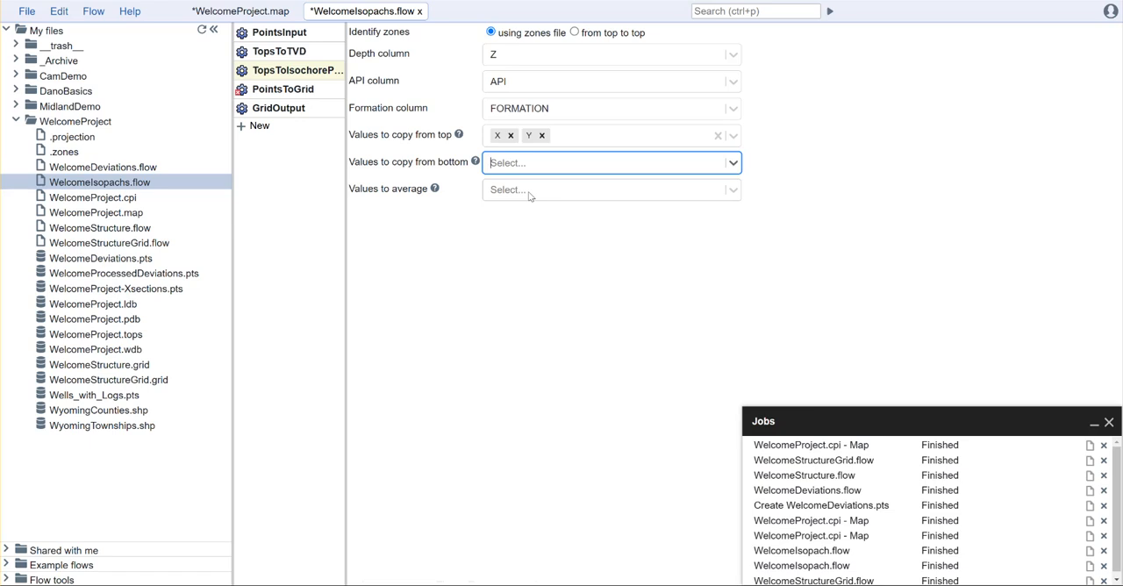
pyautogui.click(434, 188)
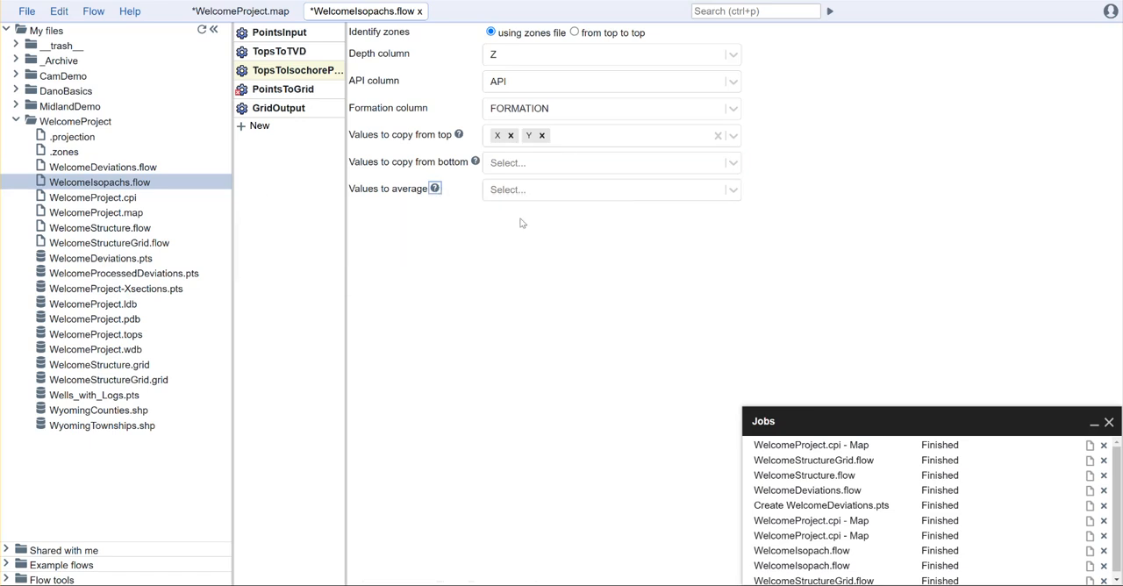
pyautogui.moveTo(435, 188)
pyautogui.click(654, 195)
pyautogui.click(812, 194)
# - Set PointsToGrid to X/Y coordinates with X and Y as the coordinate columns and THICKNESS as the value column
pyautogui.click(303, 90)
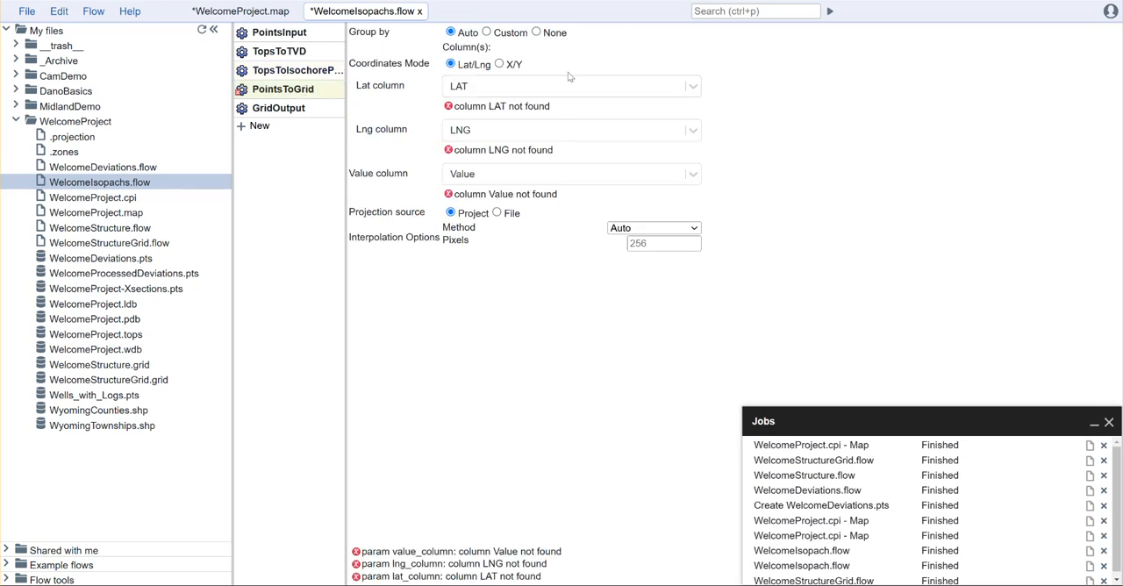
pyautogui.click(513, 66)
pyautogui.click(529, 88)
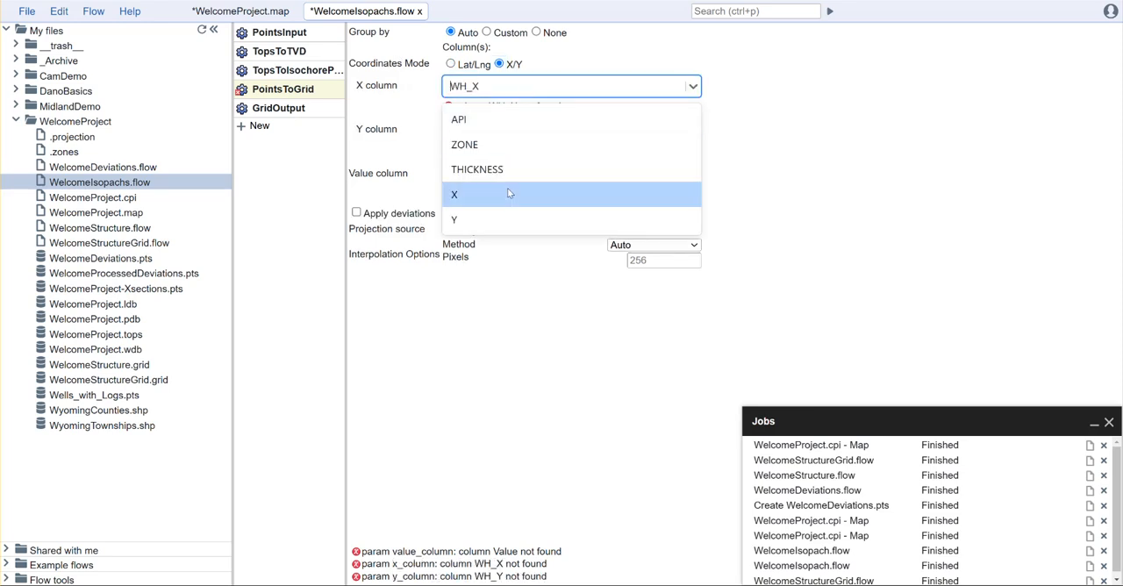
pyautogui.click(509, 193)
pyautogui.click(527, 112)
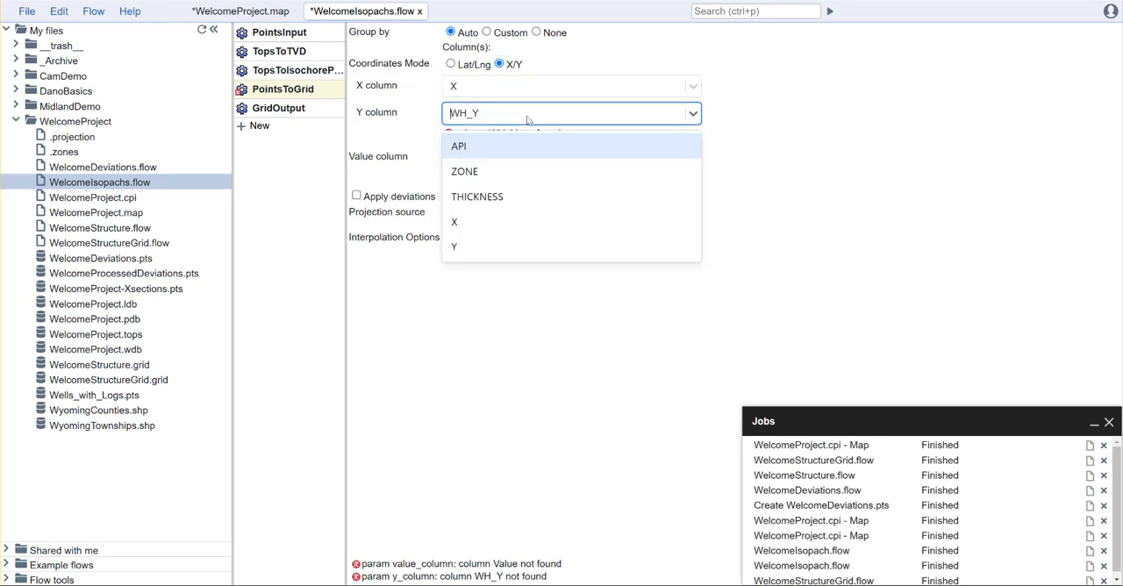
pyautogui.click(512, 249)
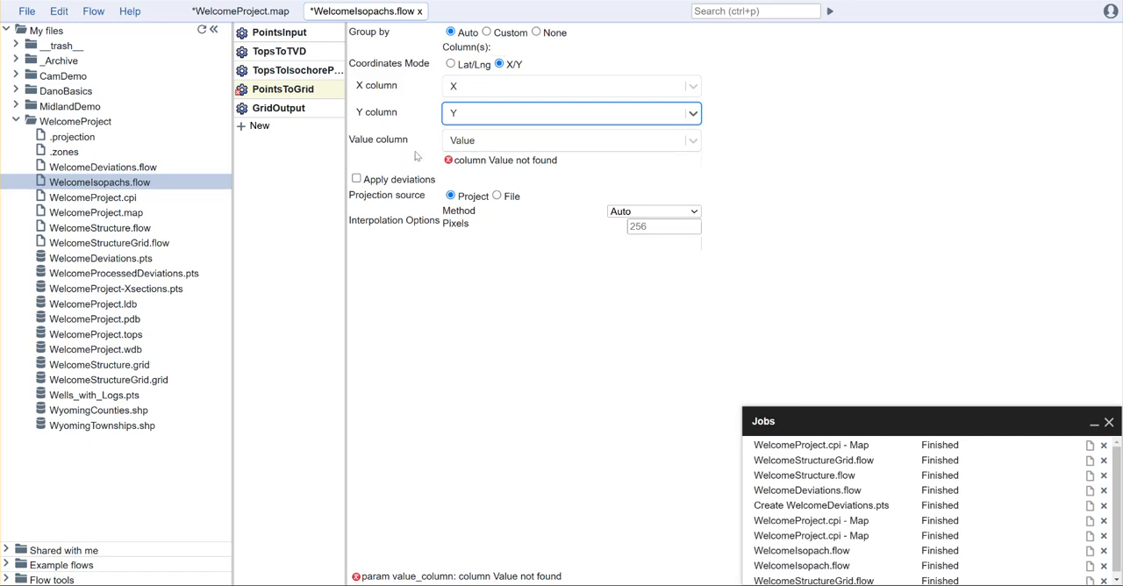
pyautogui.click(484, 146)
pyautogui.click(502, 225)
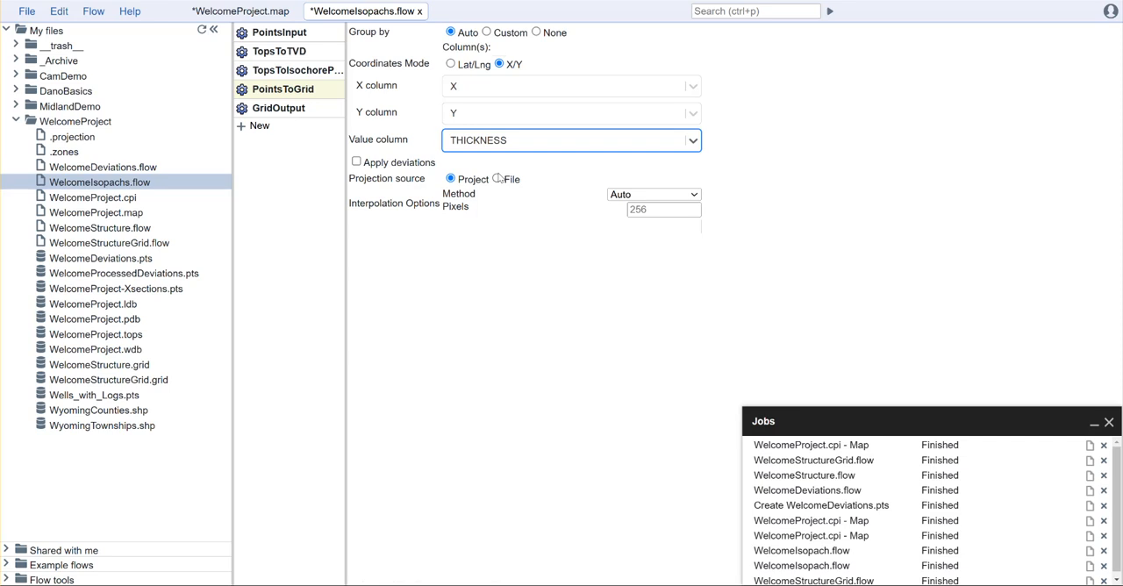
# - Switch the PointsToGrid grouping to Custom and group by the ZONE column
pyautogui.click(496, 34)
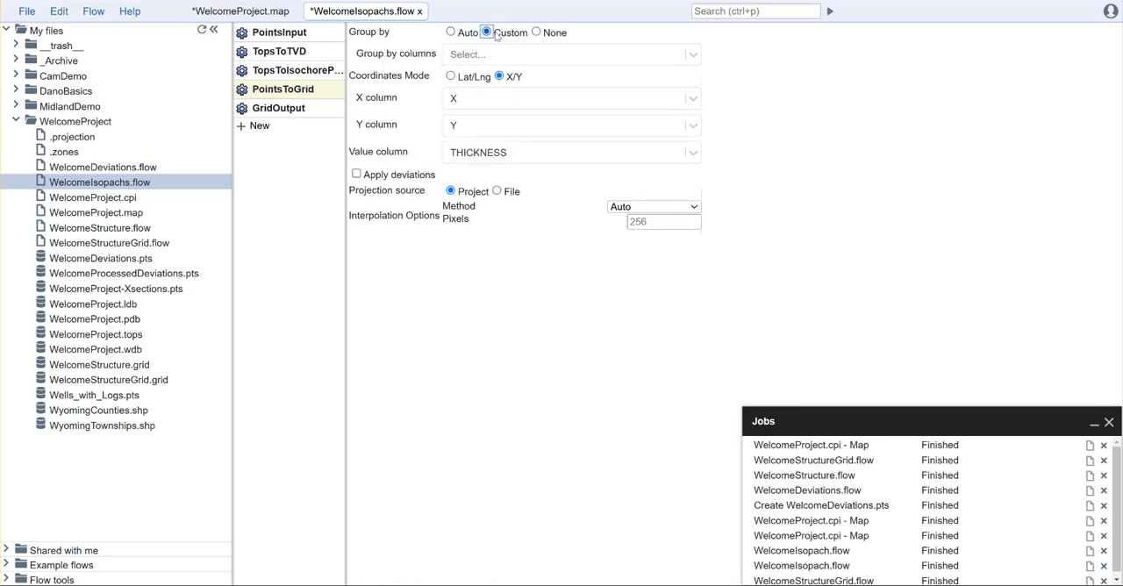
pyautogui.click(508, 55)
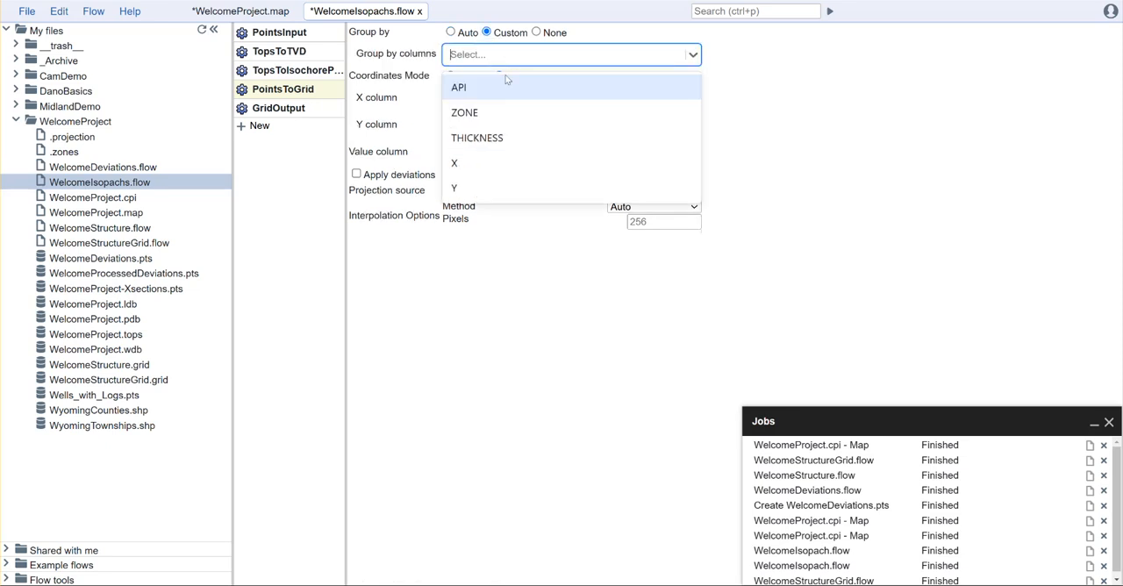
pyautogui.click(503, 111)
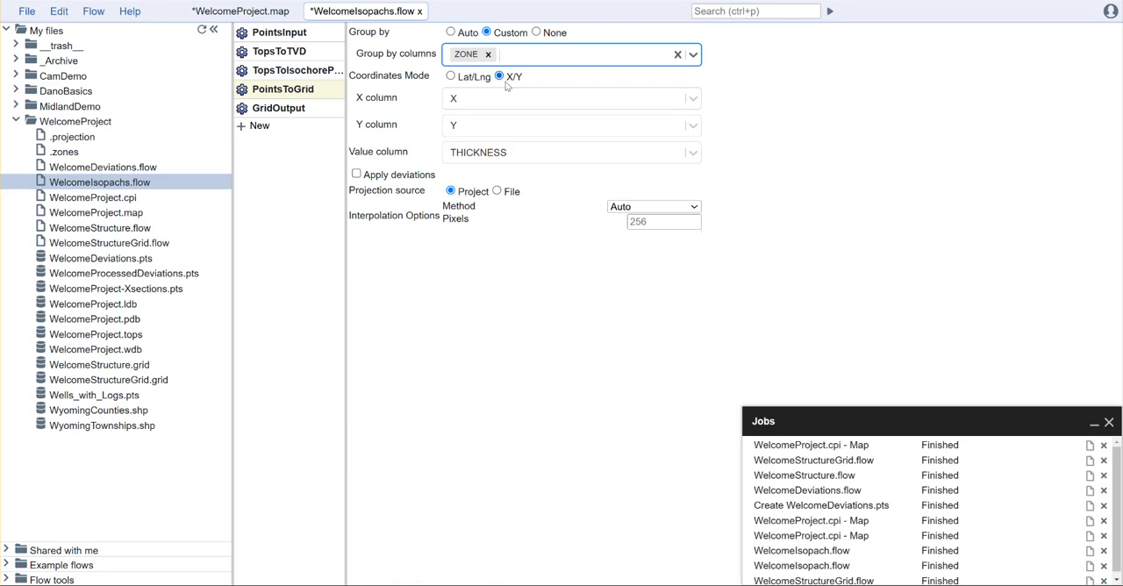
pyautogui.click(804, 221)
# - Set the GridOutput filename to WelcomeIsopach.grid
pyautogui.click(265, 108)
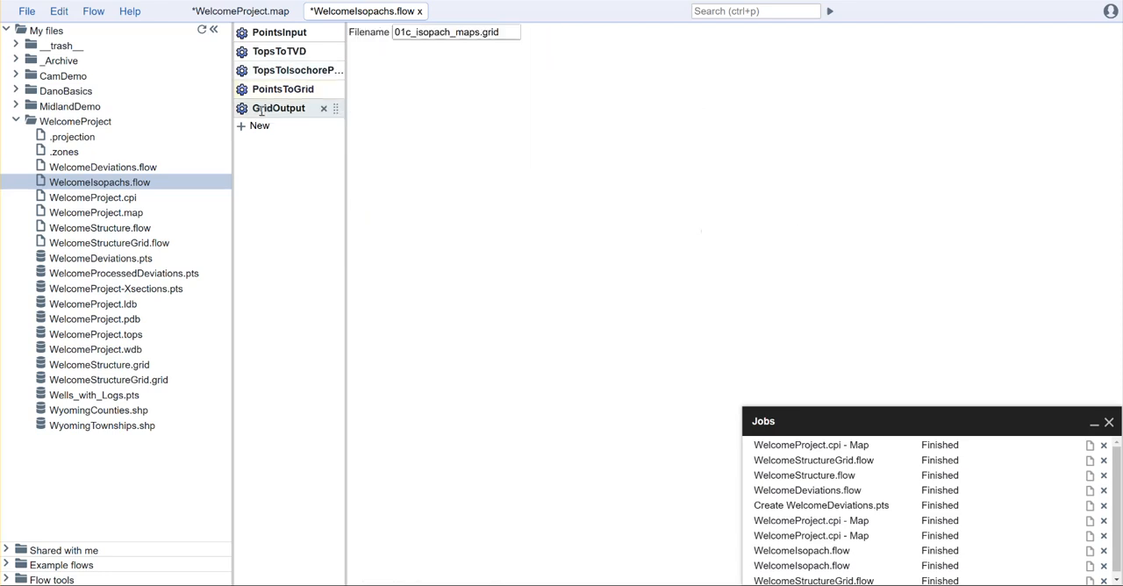
pyautogui.moveTo(513, 32); pyautogui.dragTo(349, 38)
pyautogui.write('WelcomeIsopa')
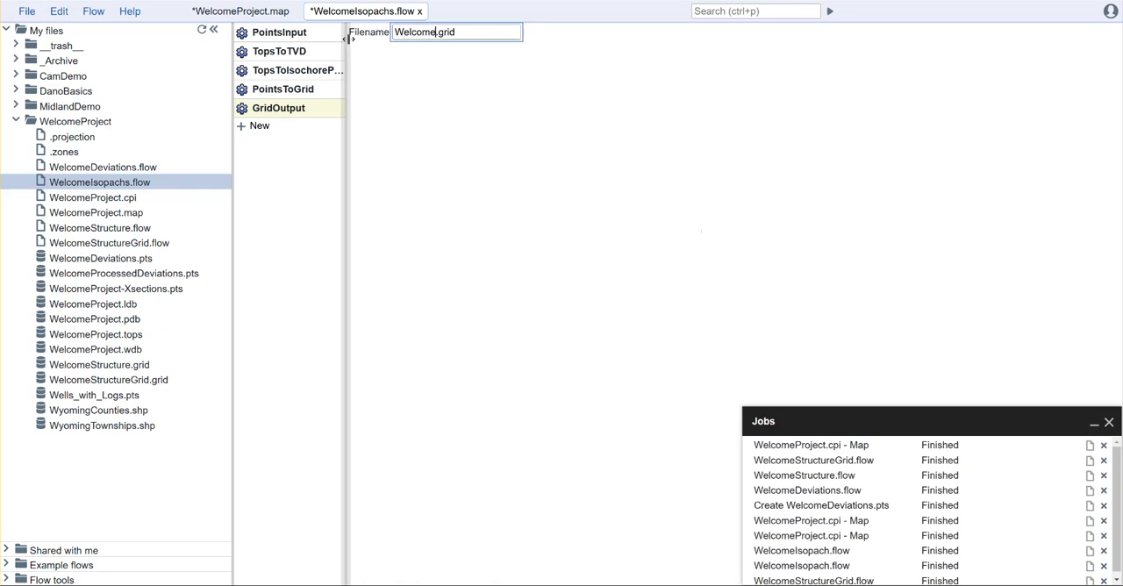
pyautogui.write('ch')
pyautogui.click(458, 102)
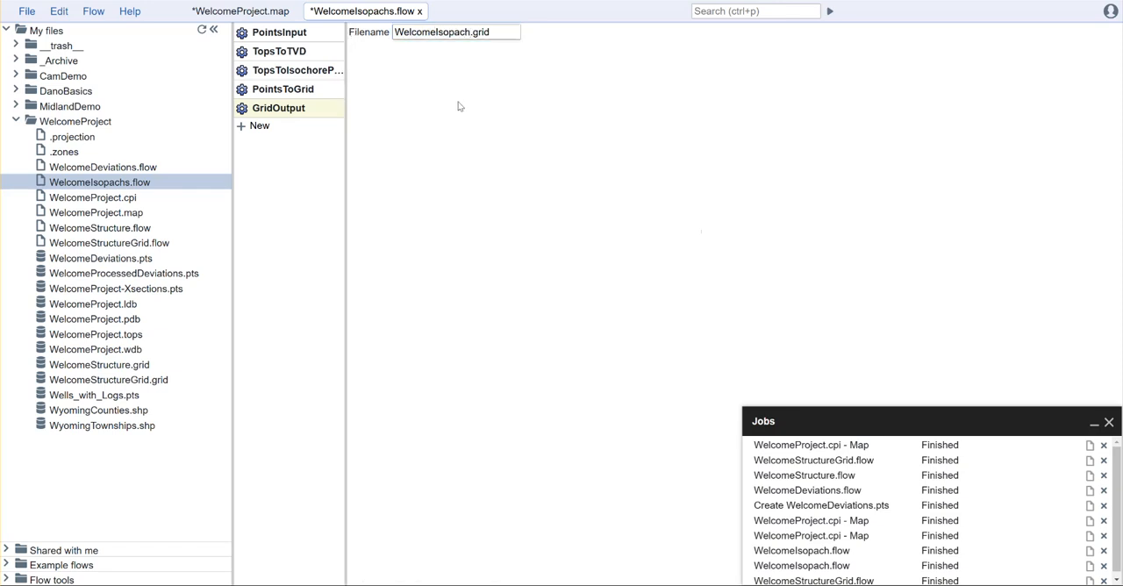
# - Run WelcomeIsopachs.flow to generate the isopach grid file
pyautogui.click(829, 13)
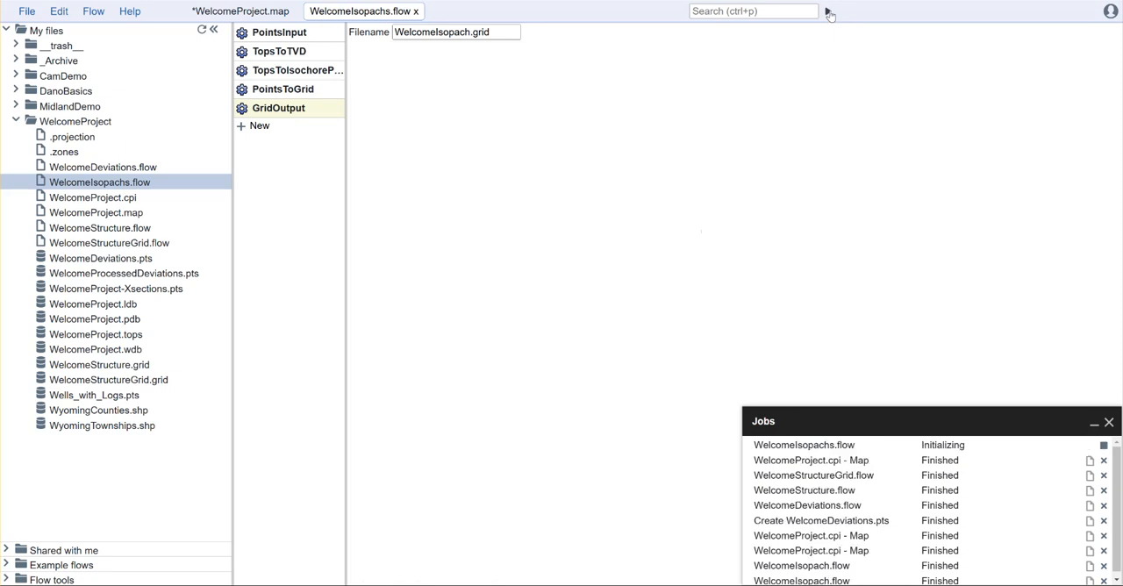
pyautogui.click(93, 11)
pyautogui.click(565, 93)
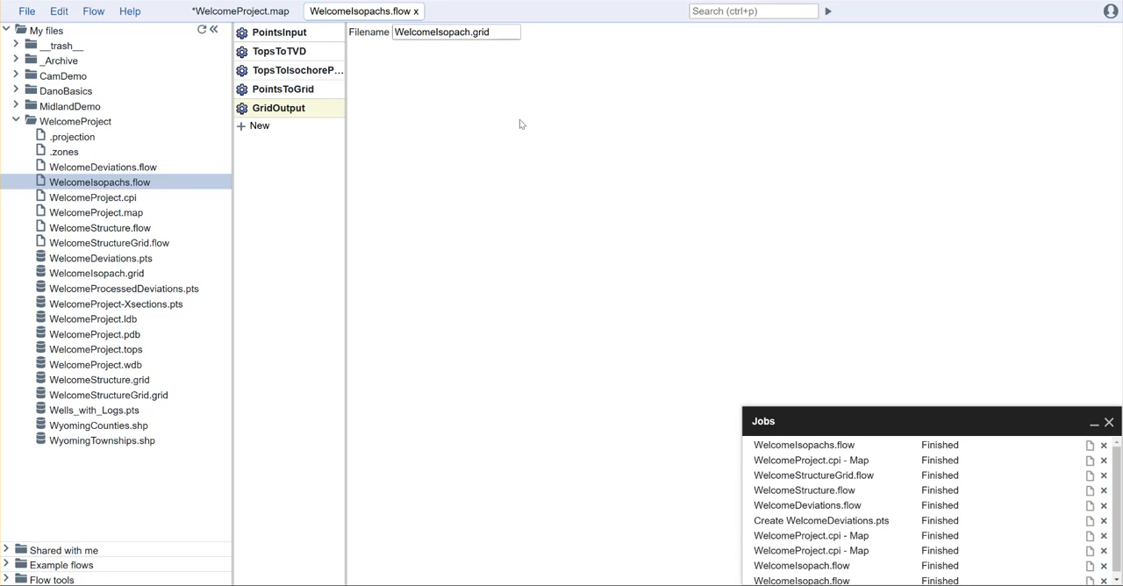
# - Open WelcomeIsopach.grid, inspect the NIOBRARA and LEWIS zone grids, and close the file
pyautogui.click(117, 275)
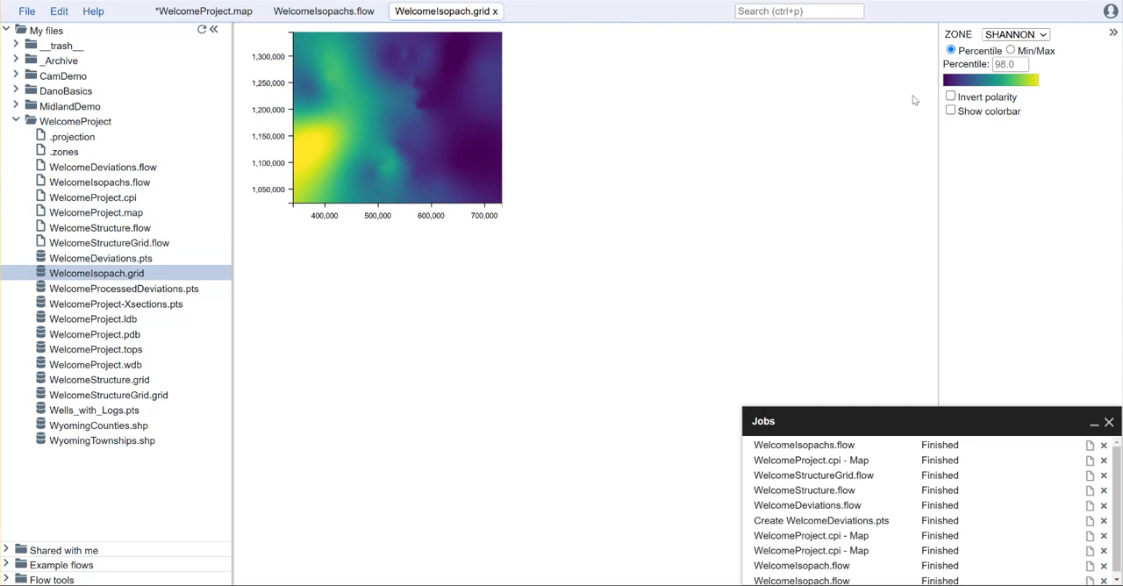
pyautogui.click(1016, 35)
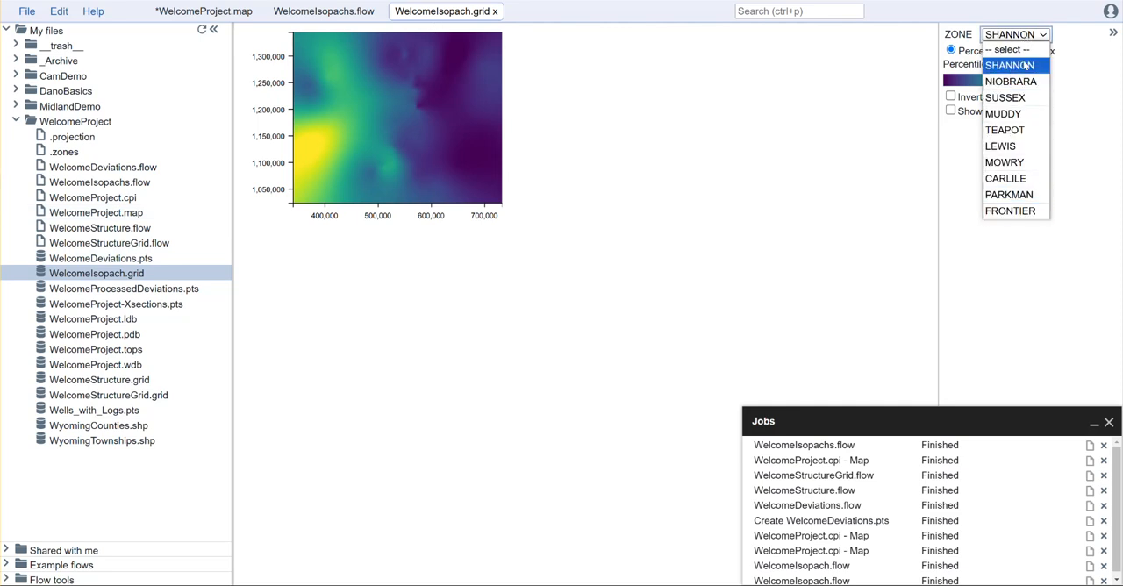
pyautogui.click(1031, 82)
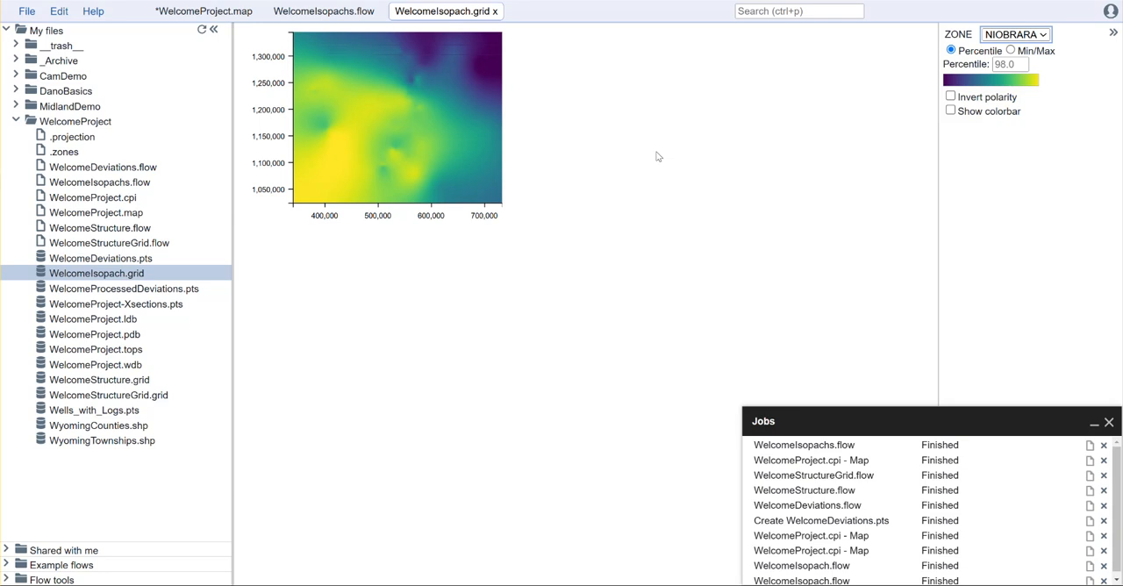
pyautogui.click(1044, 35)
pyautogui.click(1018, 145)
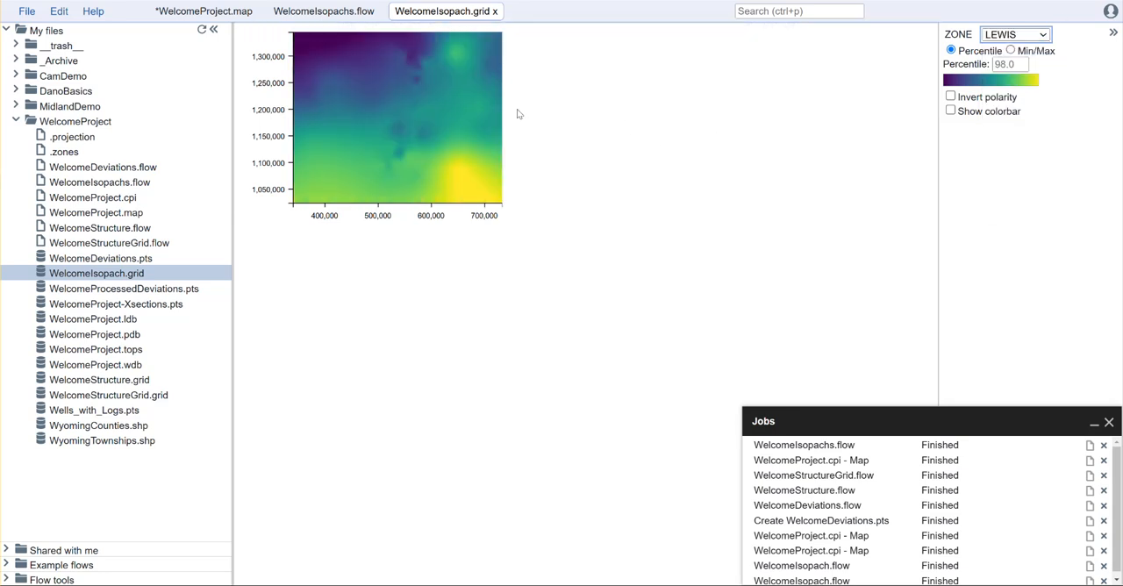
pyautogui.middleClick(443, 15)
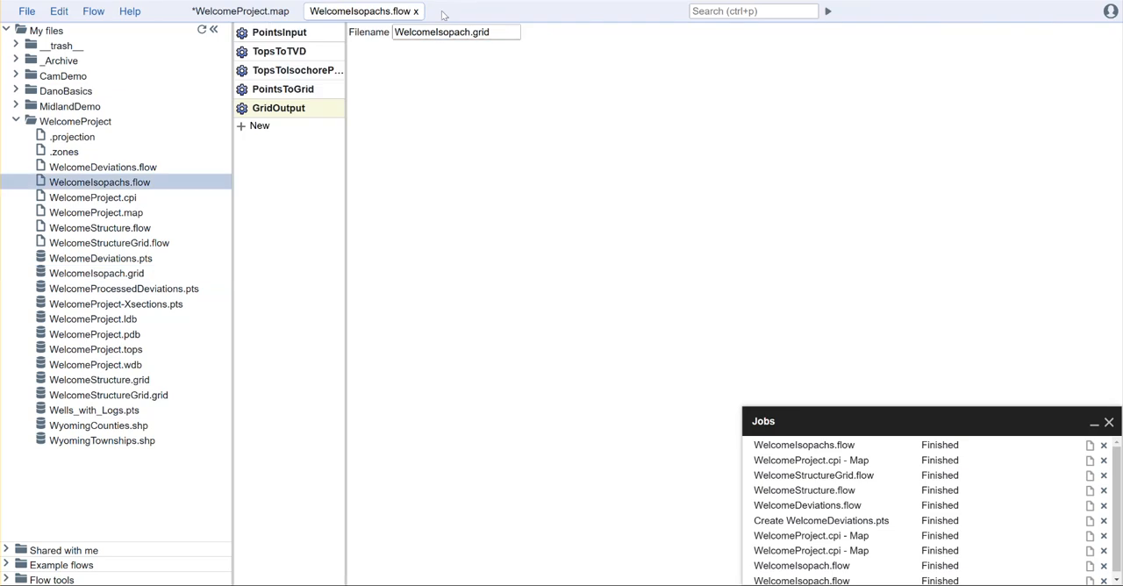
# - Return to WelcomeProject.map and hide the WelcomeStructureGrid.grid layer
pyautogui.click(241, 14)
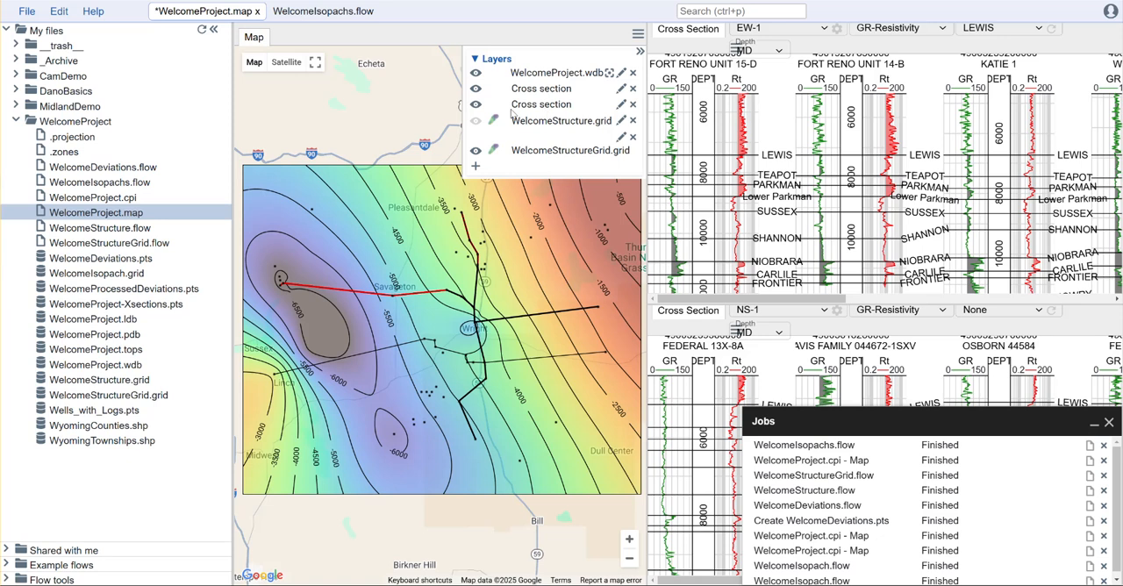
pyautogui.click(474, 153)
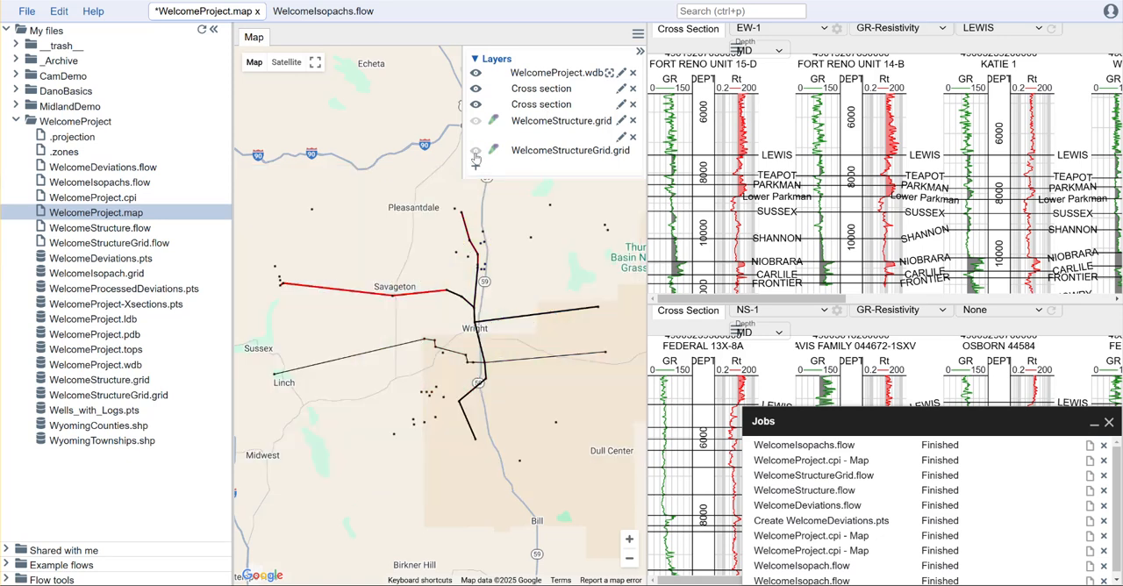
# - Add a Property layer from WelcomeIsopach.grid for the NIOBRARA zone with the turbo colour map, and collapse the layer list
pyautogui.click(477, 166)
pyautogui.click(505, 251)
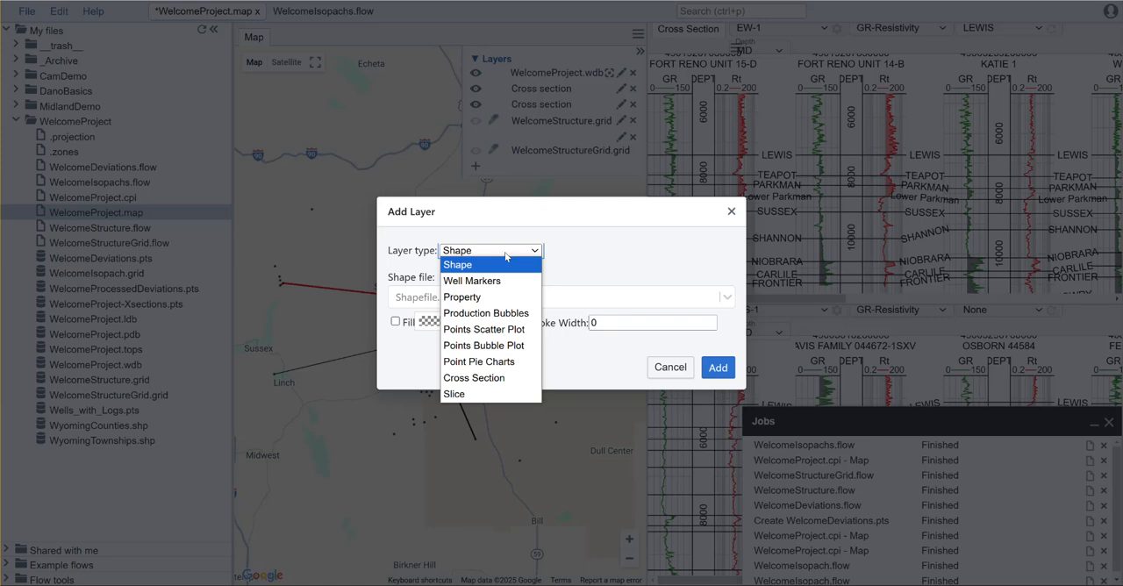
pyautogui.click(502, 296)
pyautogui.click(510, 204)
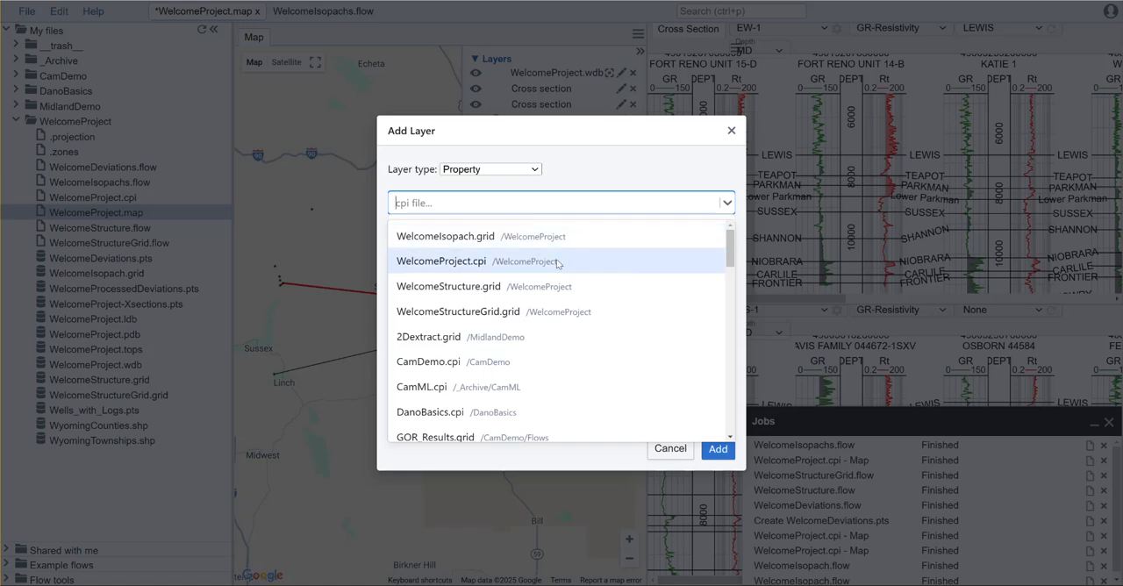
pyautogui.click(543, 235)
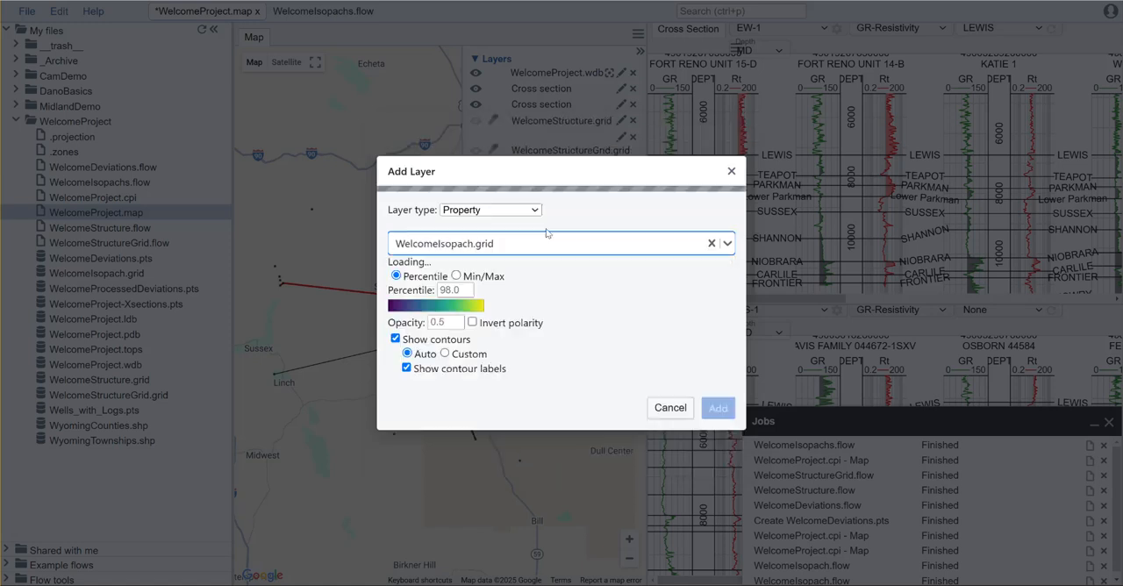
pyautogui.click(465, 263)
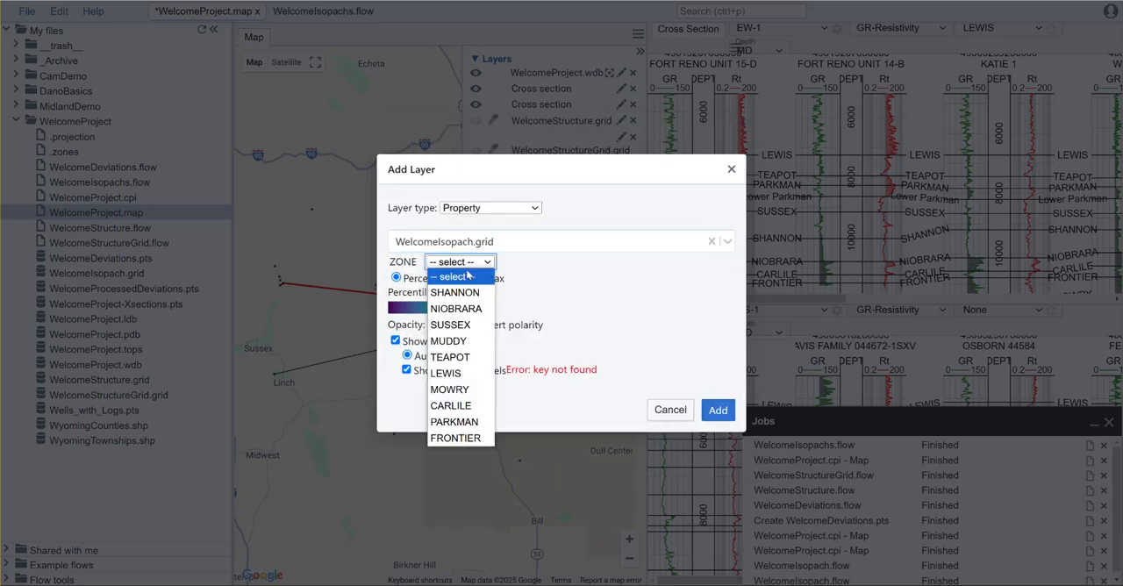
pyautogui.click(474, 309)
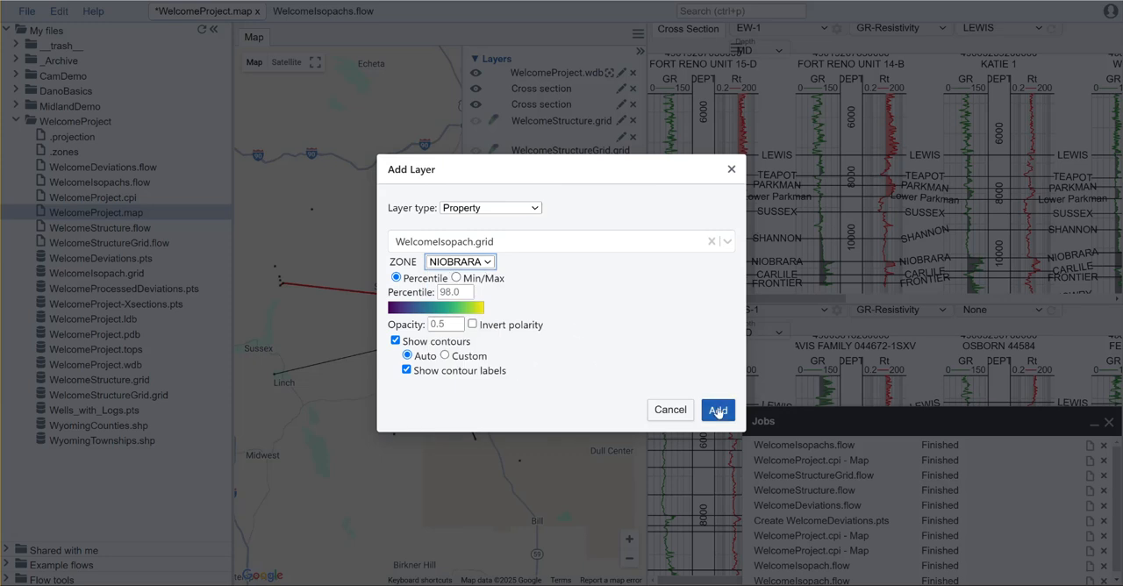
pyautogui.click(439, 307)
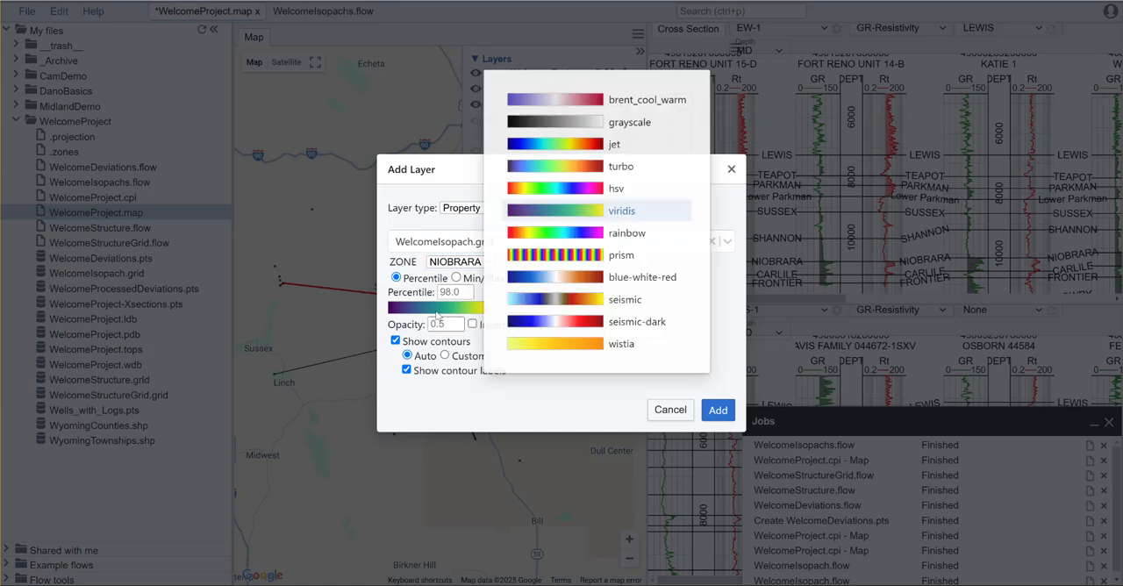
pyautogui.click(555, 168)
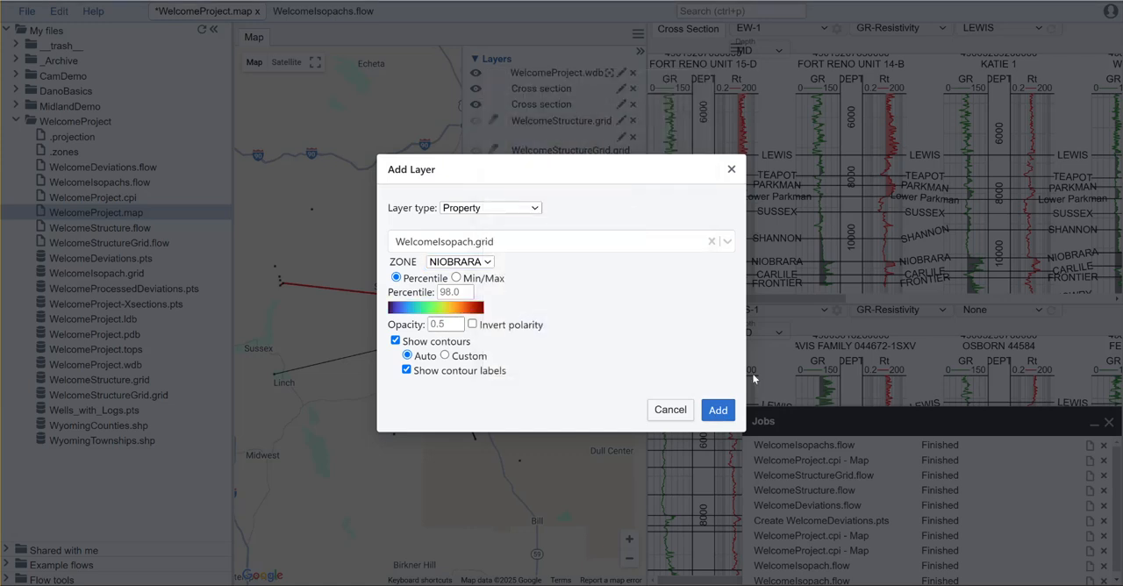
pyautogui.click(715, 410)
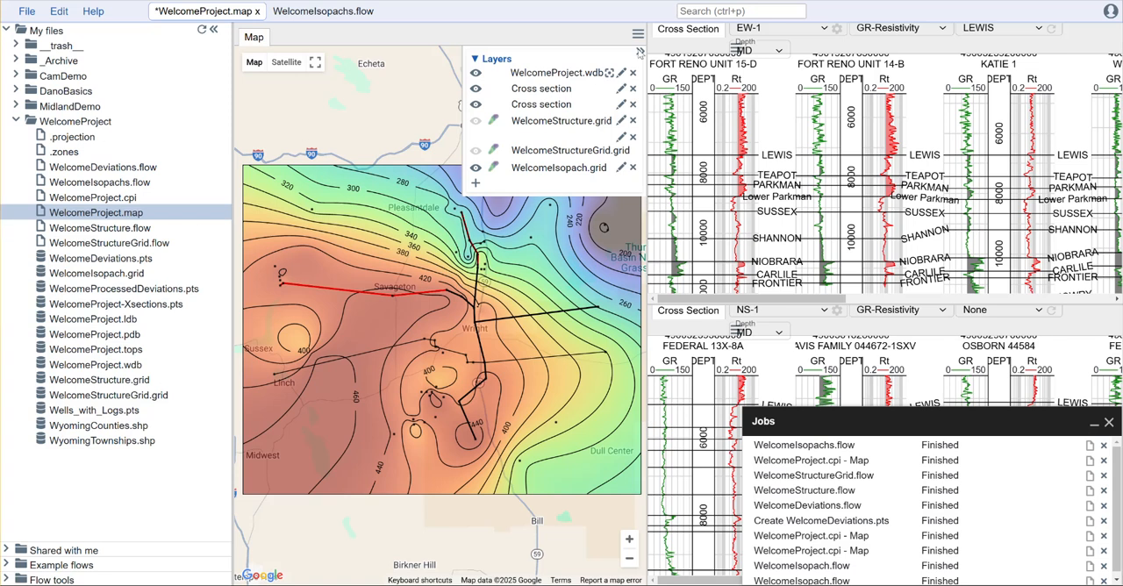
pyautogui.click(640, 51)
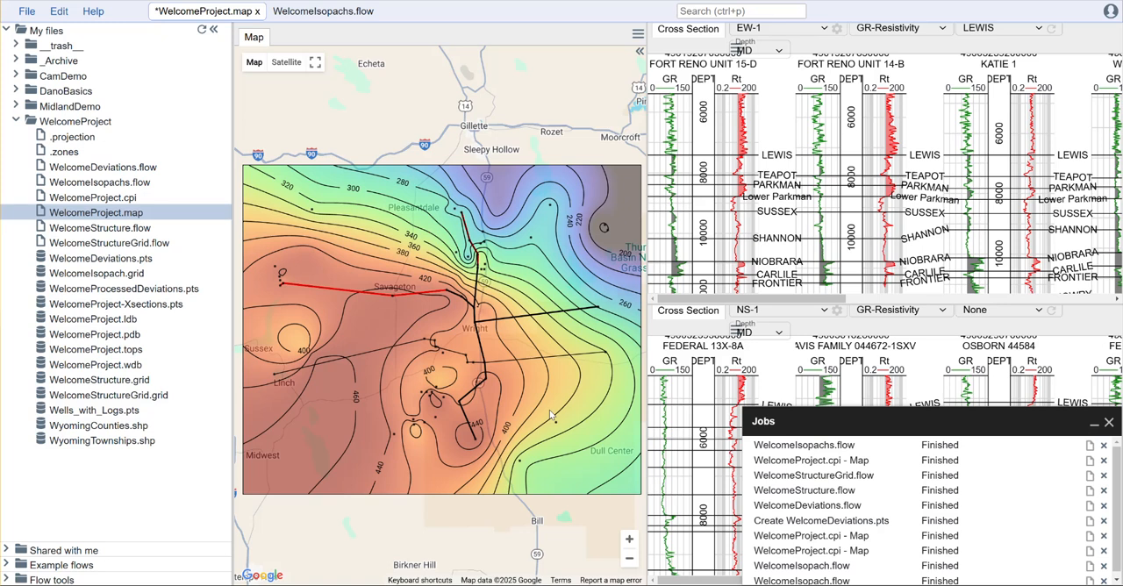
pyautogui.click(360, 11)
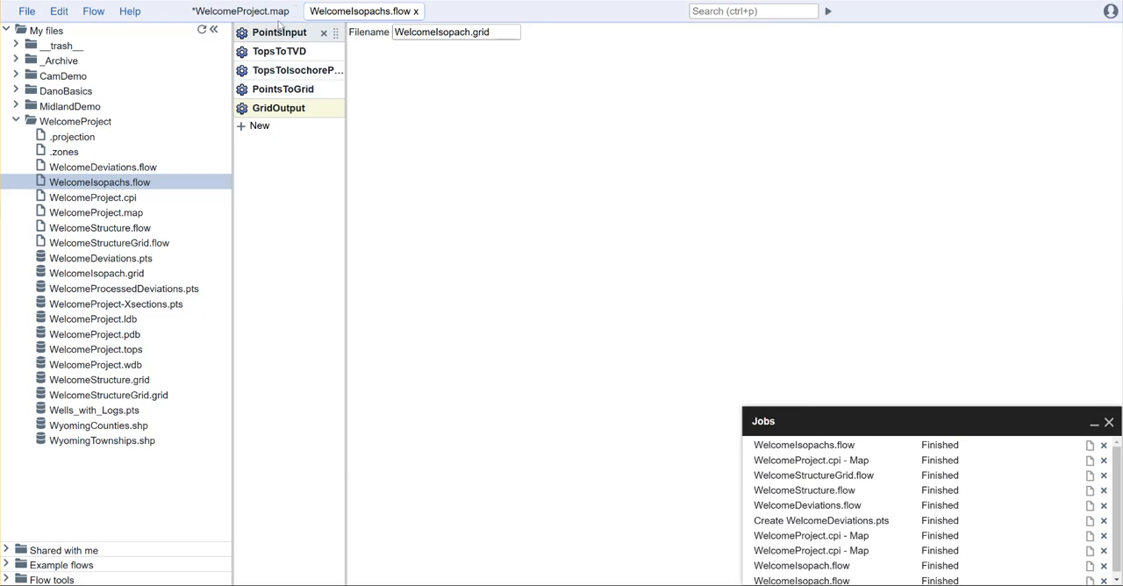
pyautogui.click(215, 13)
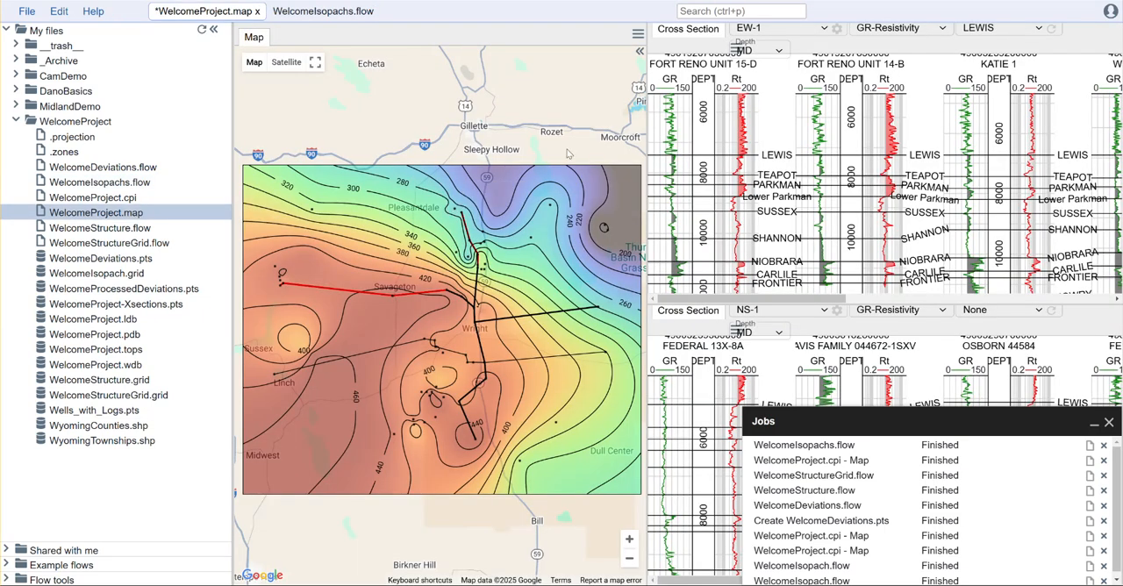